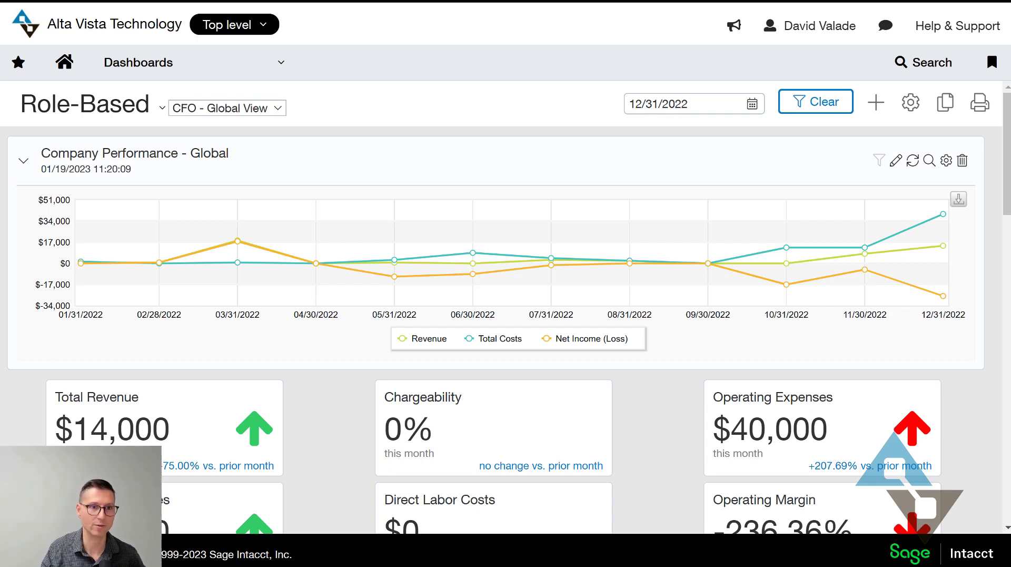
- Open the Vendors list in Accounts Payable
{"action": "left_click", "coordinate": [221, 69]}
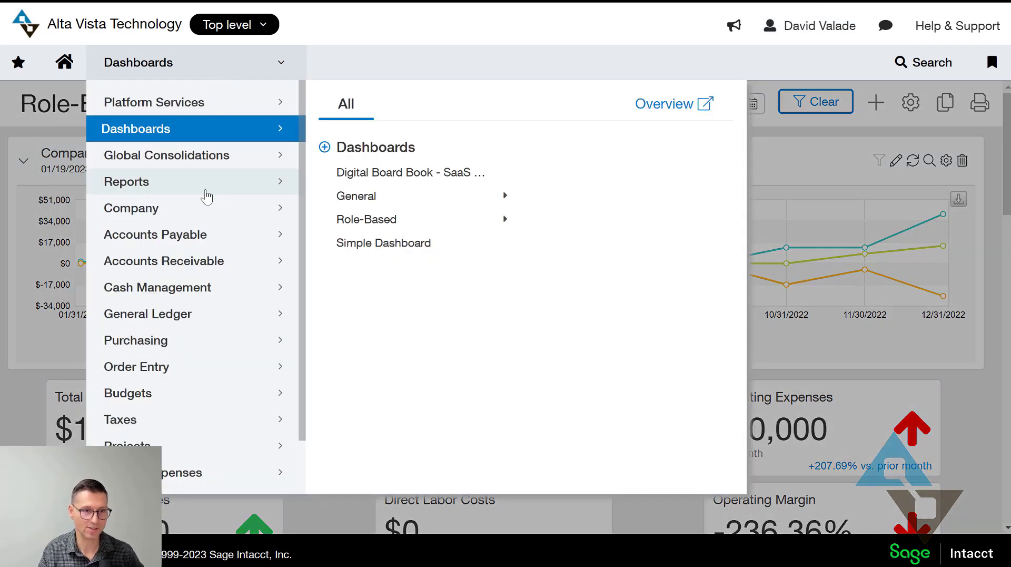
{"action": "mouse_move", "coordinate": [188, 235]}
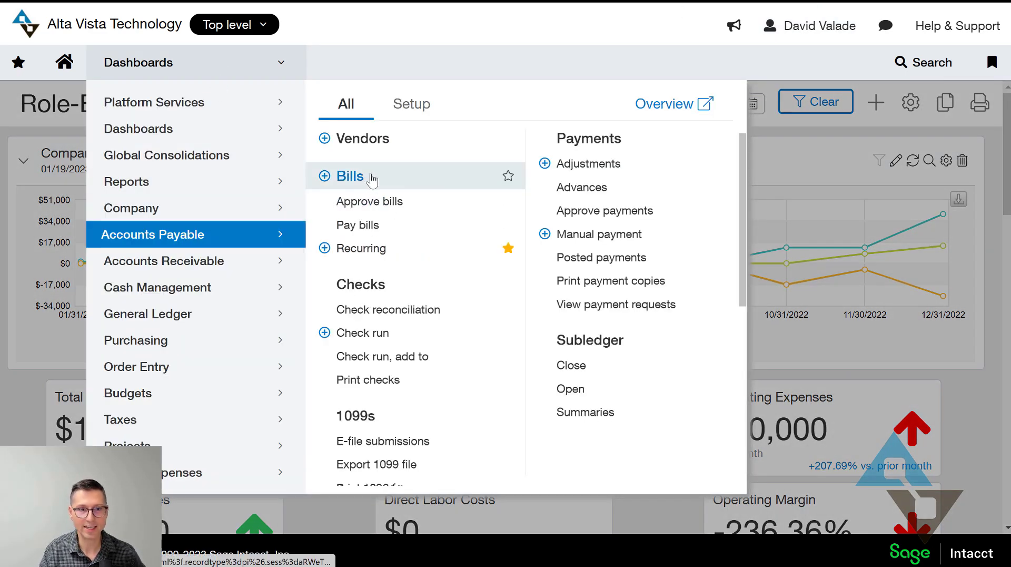
{"action": "left_click", "coordinate": [372, 141]}
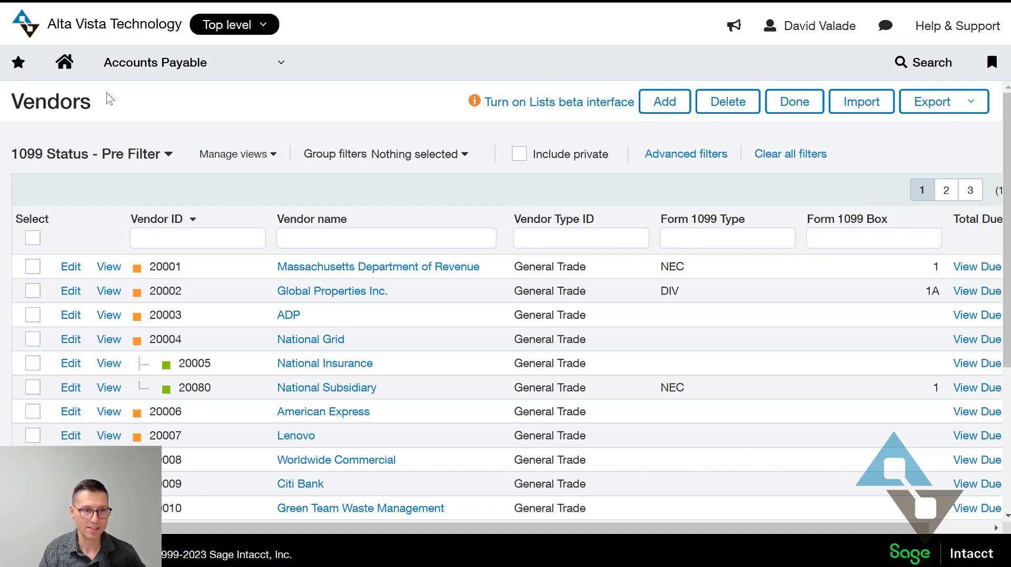
- Switch the vendor list to the All view and then to the 1099 Vendors view
{"action": "left_click", "coordinate": [120, 154]}
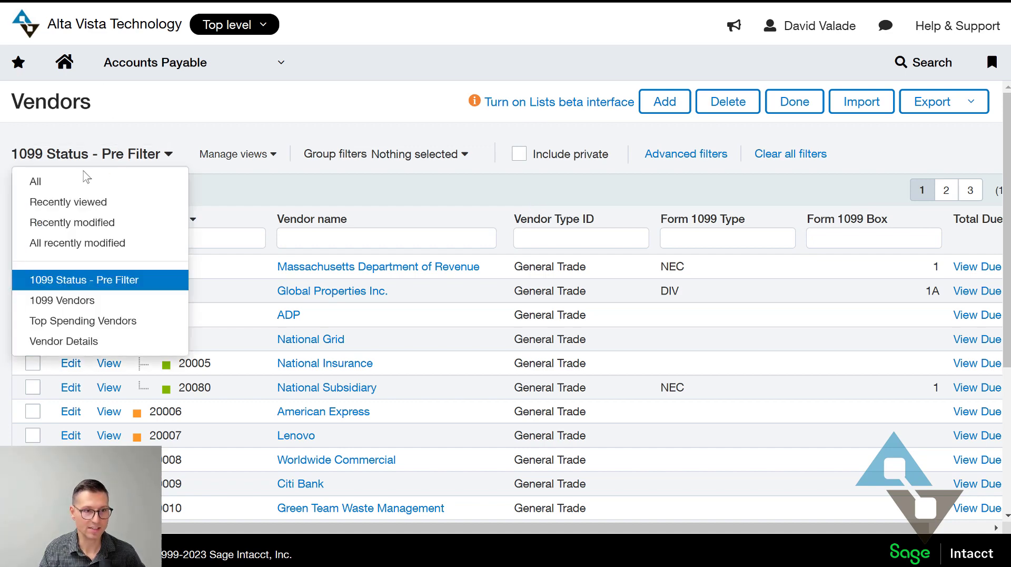
{"action": "left_click", "coordinate": [63, 176]}
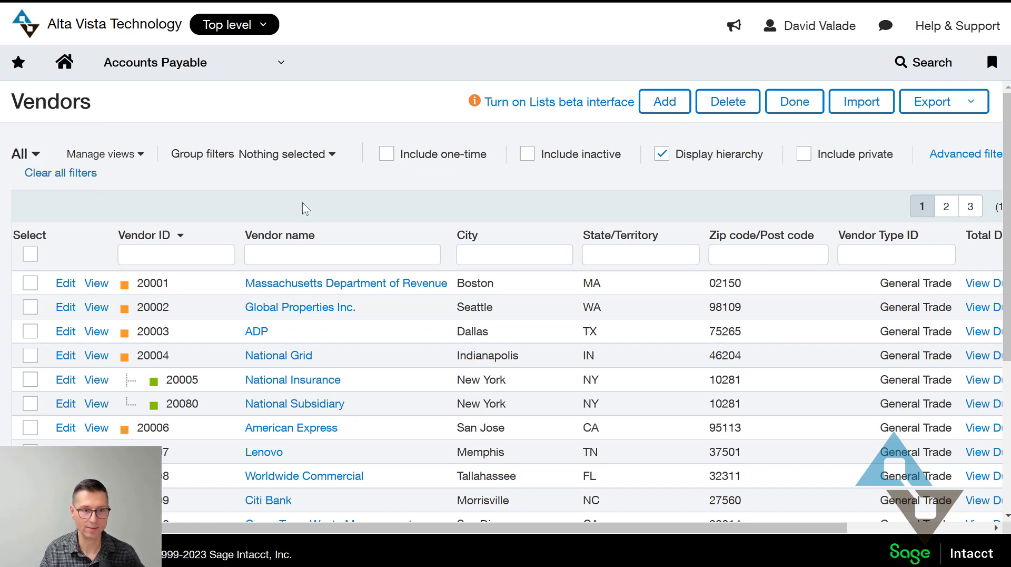
{"action": "left_click", "coordinate": [36, 155]}
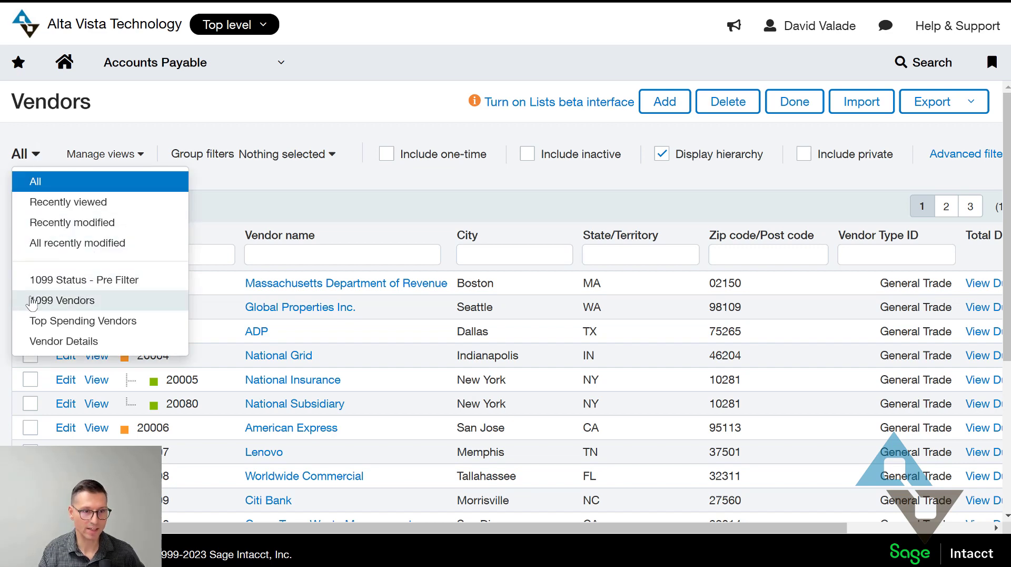
{"action": "left_click", "coordinate": [64, 301]}
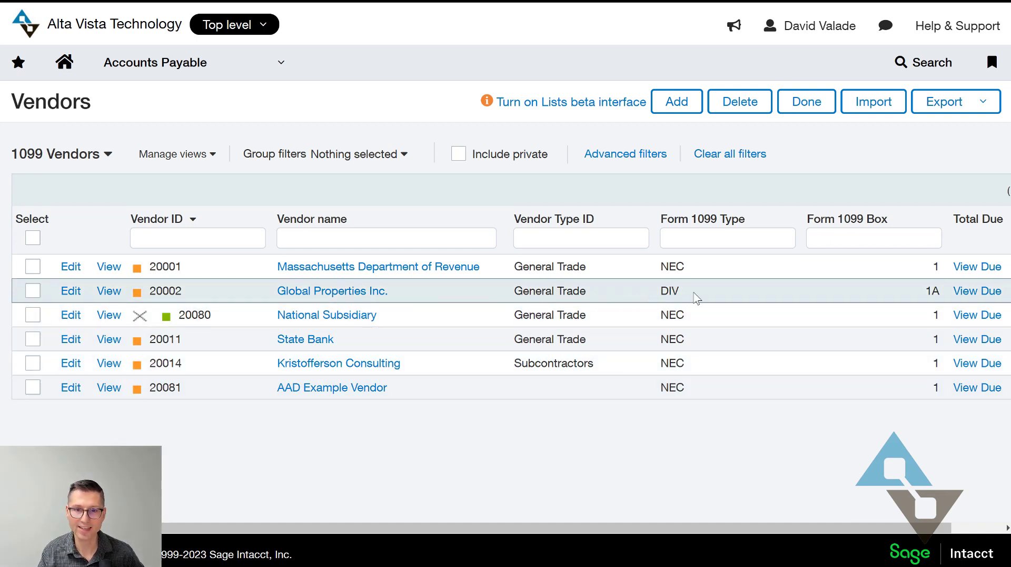
- Check the Form 1099 name and default box settings of vendor Global Properties Inc., leaving the record without saving
{"action": "left_click", "coordinate": [70, 291]}
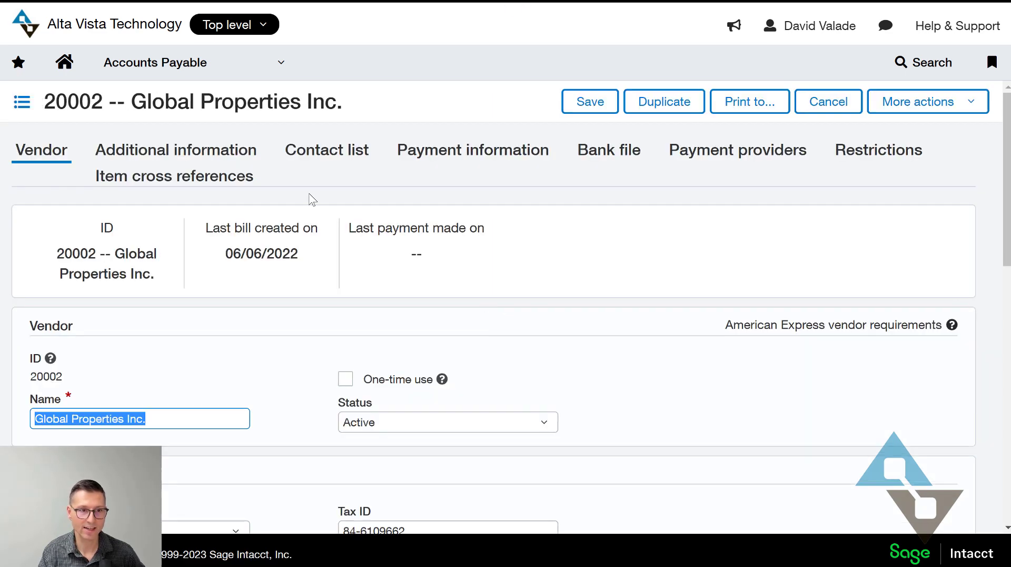
{"action": "left_click", "coordinate": [184, 154]}
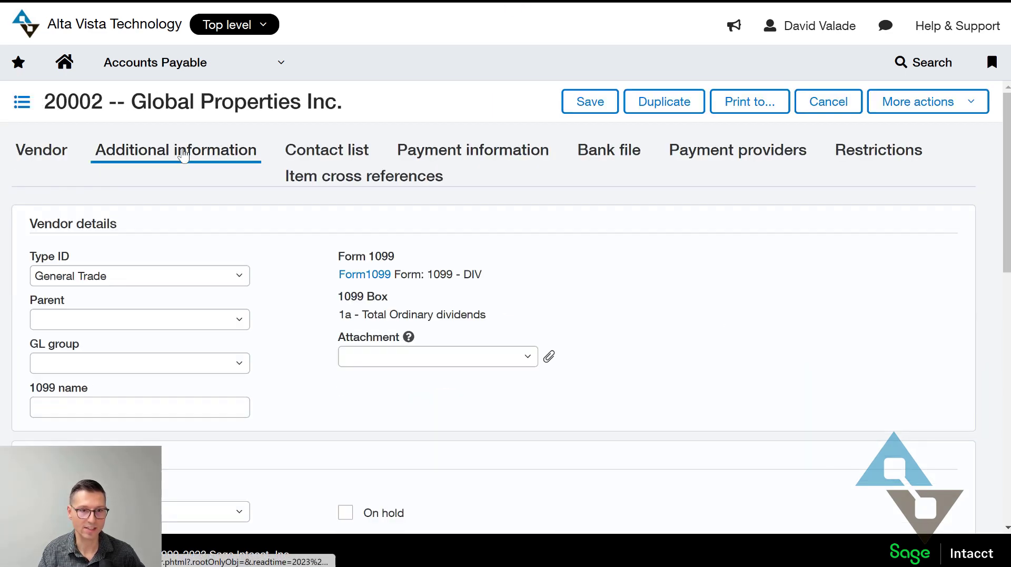
{"action": "left_click", "coordinate": [369, 275]}
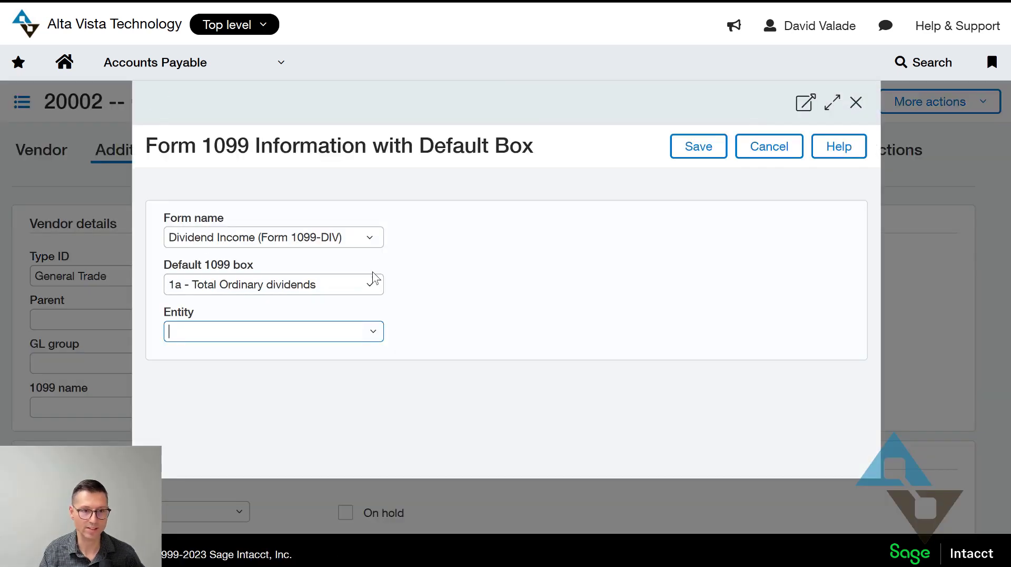
{"action": "left_click", "coordinate": [765, 155]}
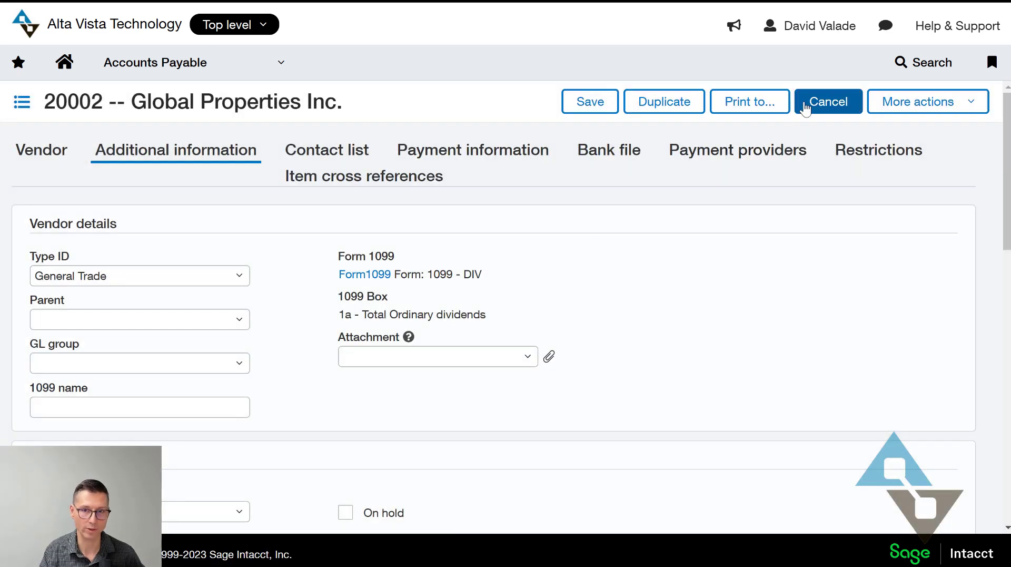
{"action": "left_click", "coordinate": [805, 108]}
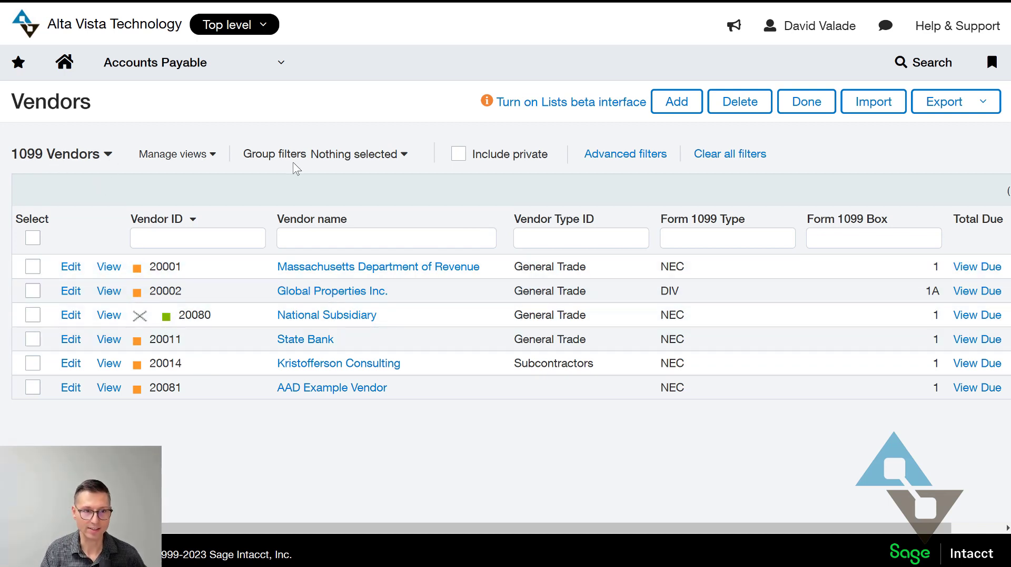
- Review the columns, column sequence and filters defined for the 1099 Vendors view, leaving without saving
{"action": "left_click", "coordinate": [212, 155]}
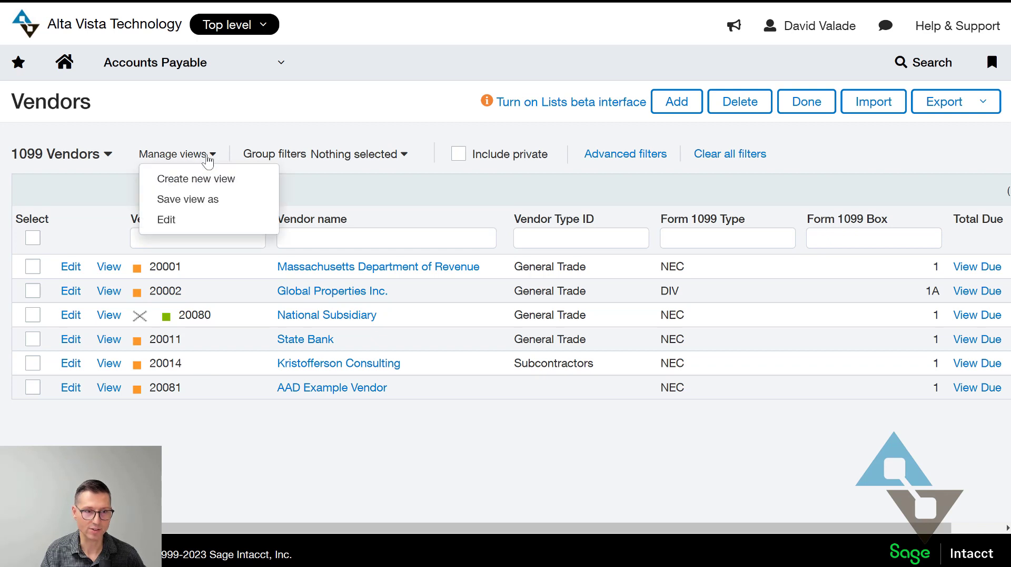
{"action": "left_click", "coordinate": [177, 227]}
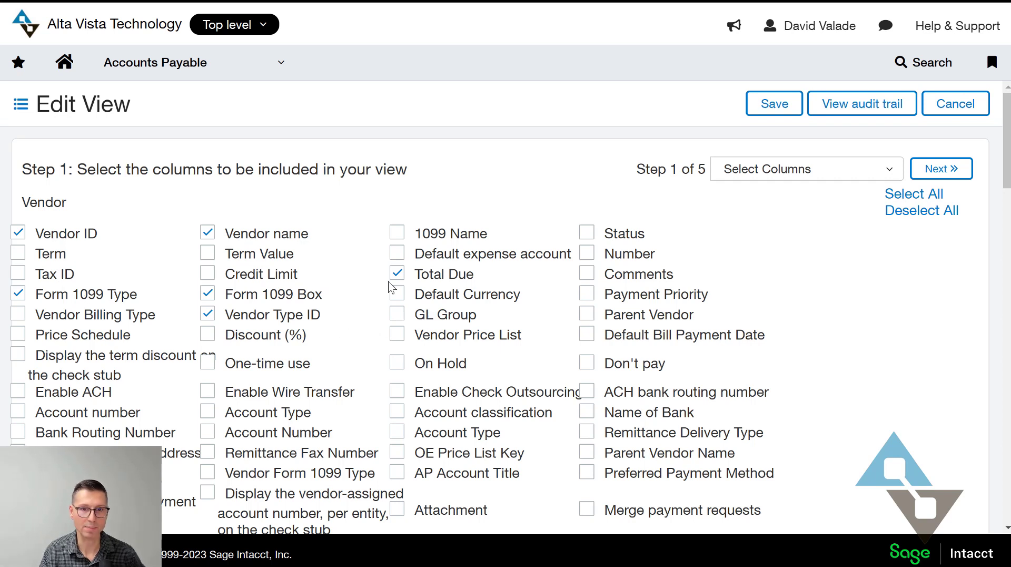
{"action": "left_click", "coordinate": [809, 172]}
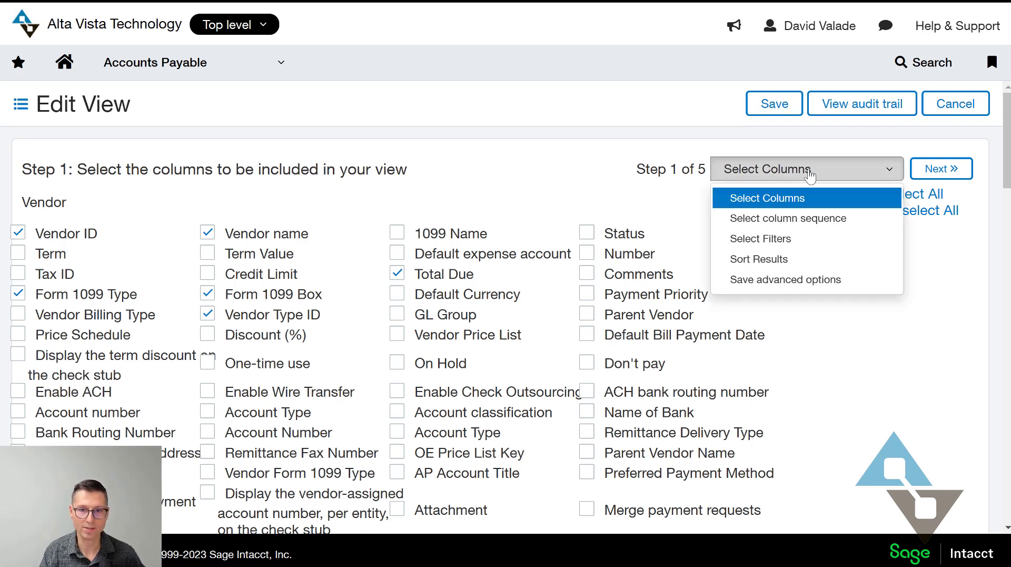
{"action": "left_click", "coordinate": [782, 220]}
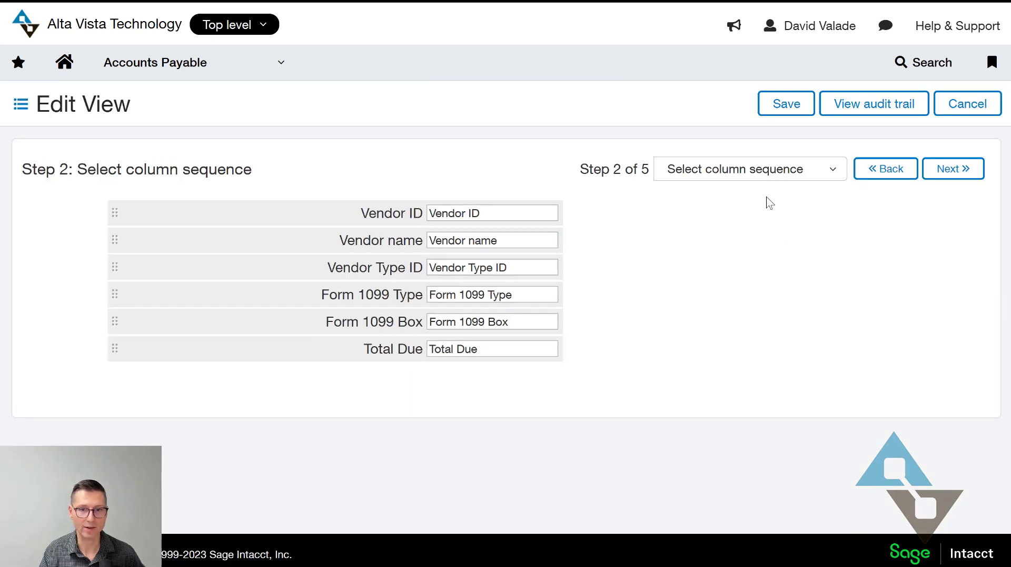
{"action": "left_click", "coordinate": [792, 180]}
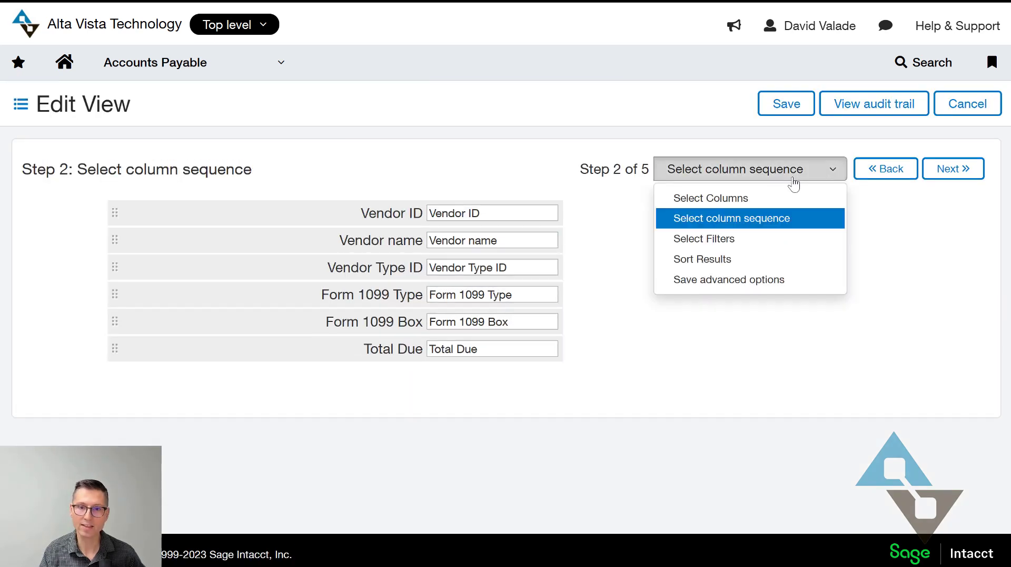
{"action": "left_click", "coordinate": [756, 241]}
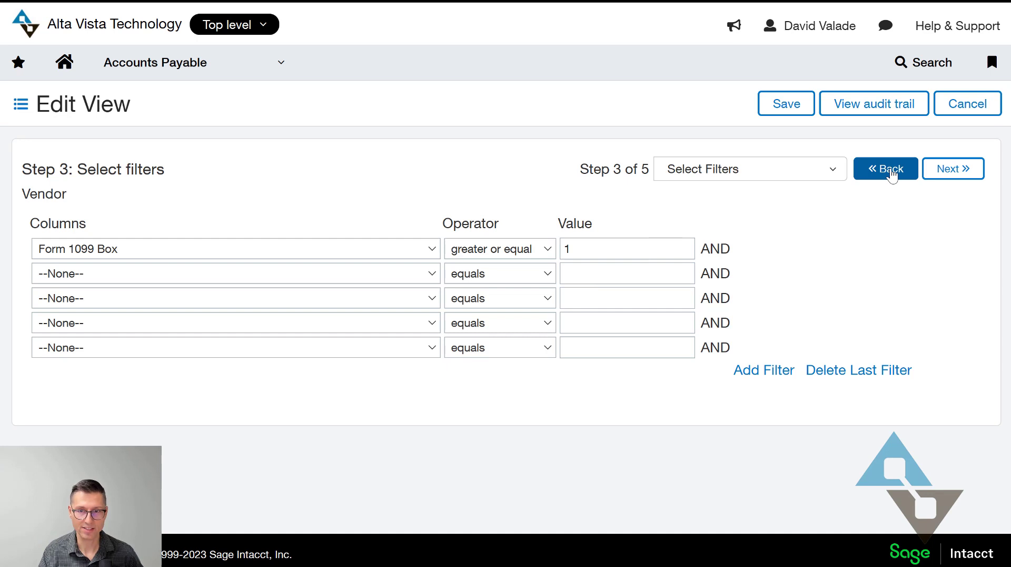
{"action": "left_click", "coordinate": [965, 105]}
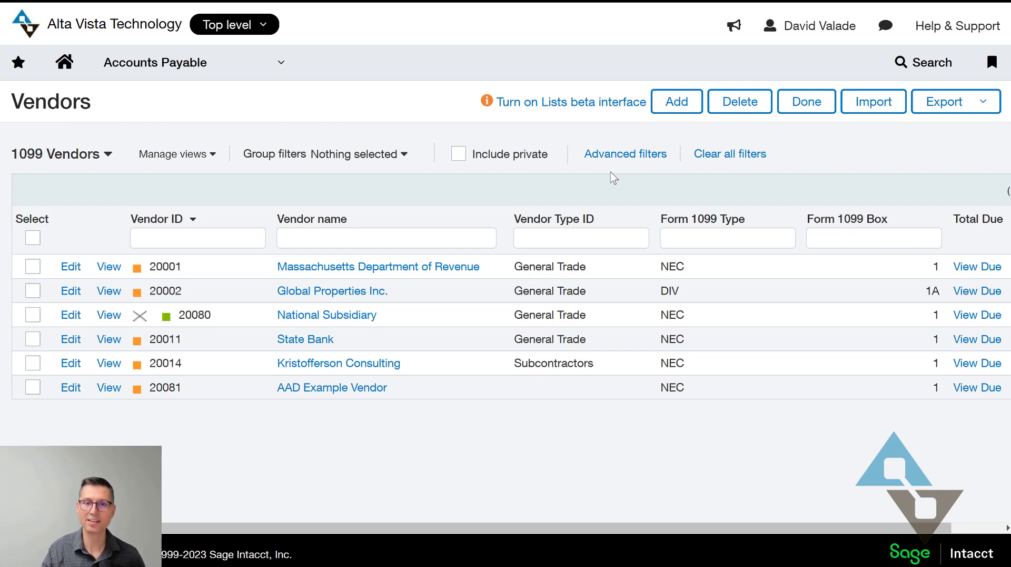
- Turn on the Lists beta interface for vendors and check the All view's advanced filters and view management options
{"action": "left_click", "coordinate": [608, 104]}
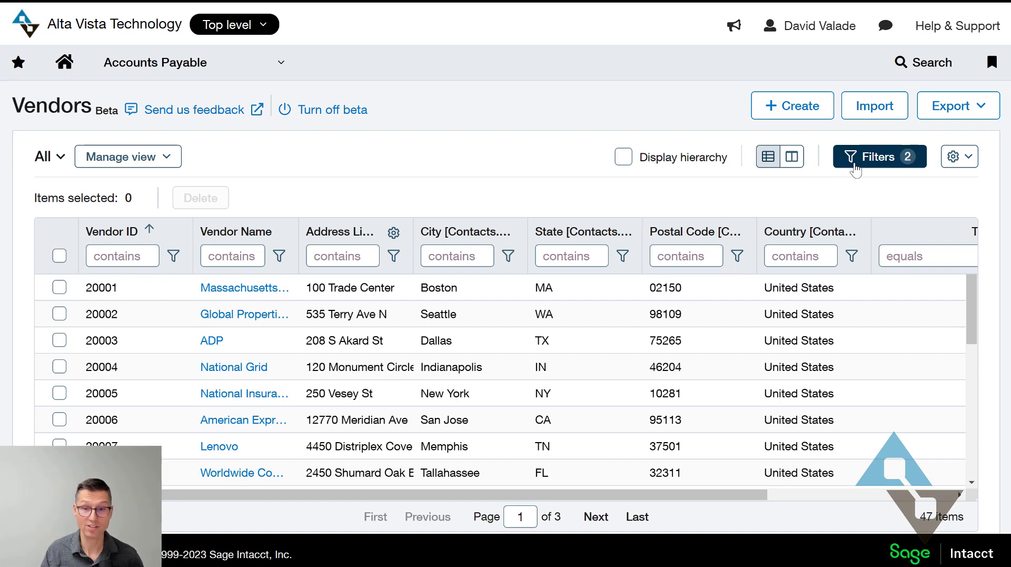
{"action": "left_click", "coordinate": [902, 157]}
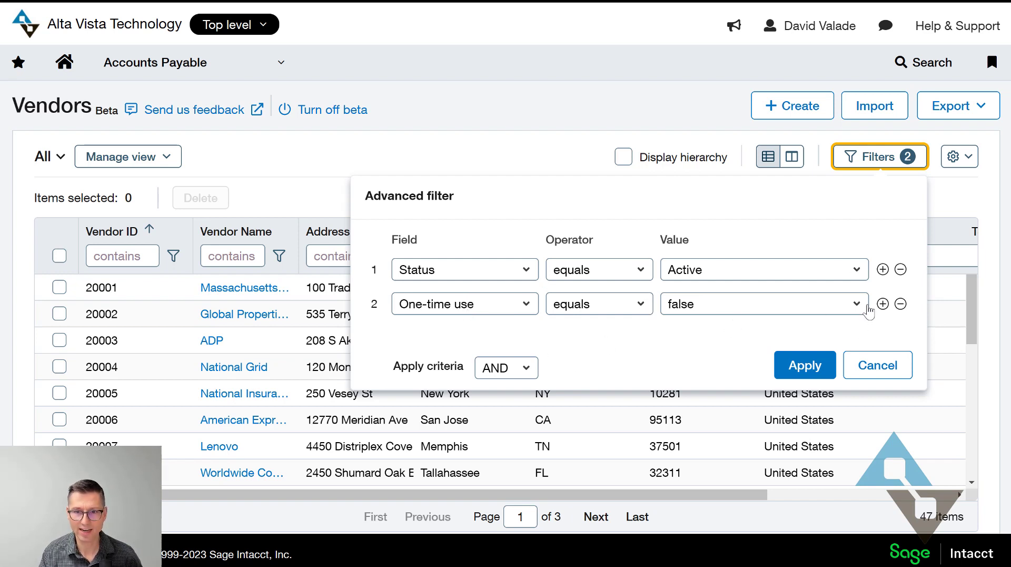
{"action": "left_click", "coordinate": [584, 158]}
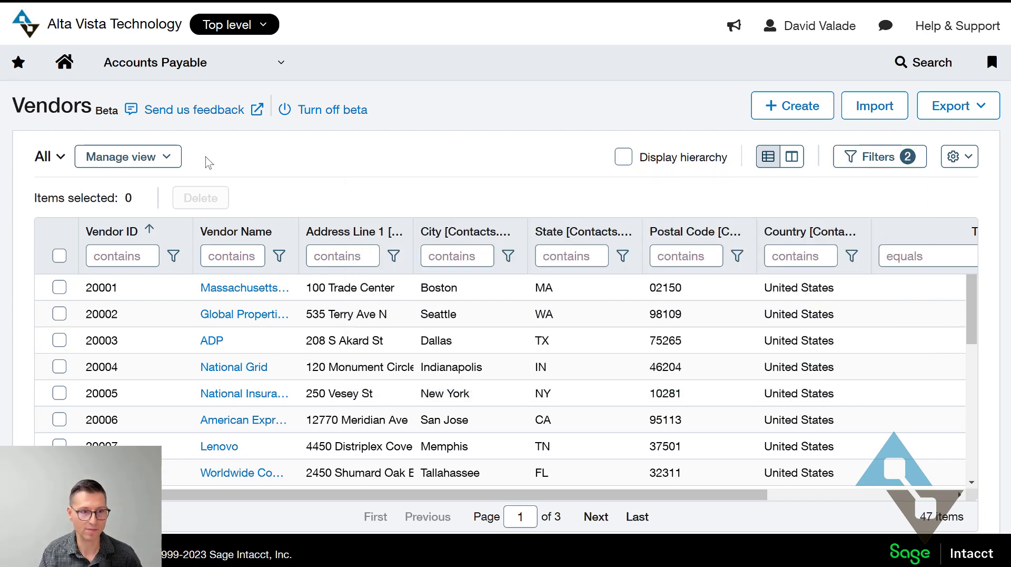
{"action": "left_click", "coordinate": [159, 157]}
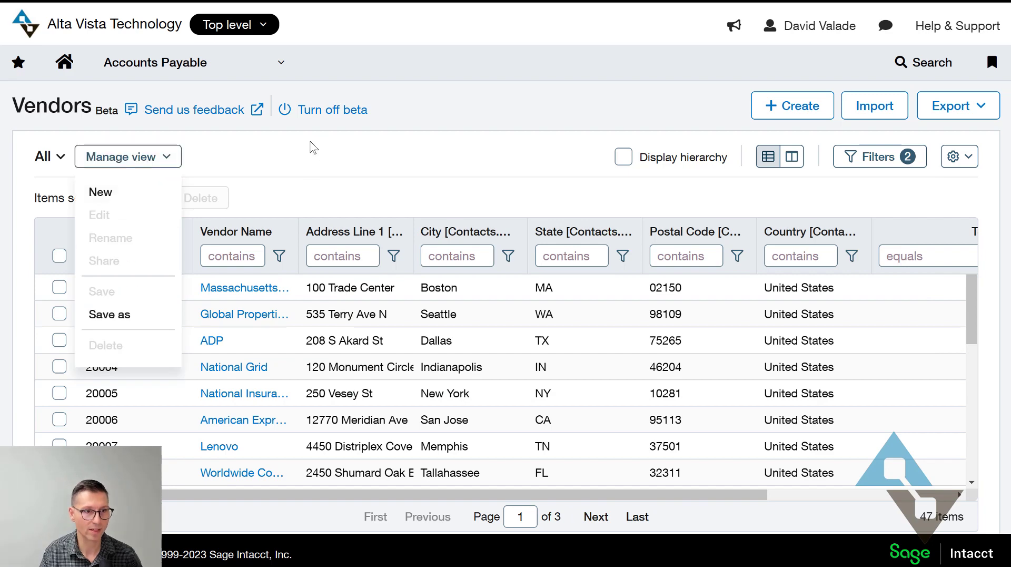
- Switch to the 1099 Vendors user view and remove the One-time use condition from its advanced filter
{"action": "left_click", "coordinate": [49, 157]}
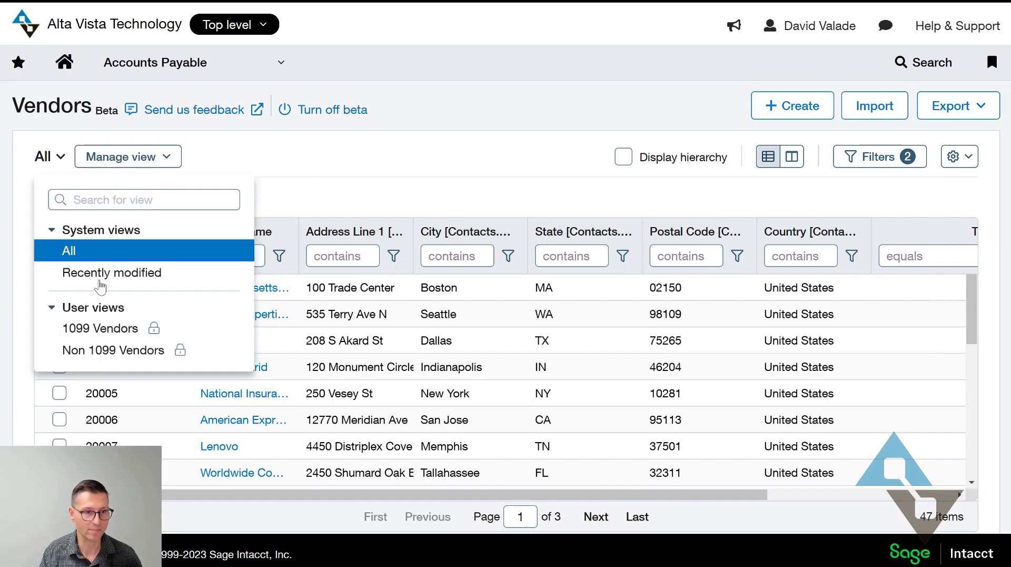
{"action": "left_click", "coordinate": [100, 328]}
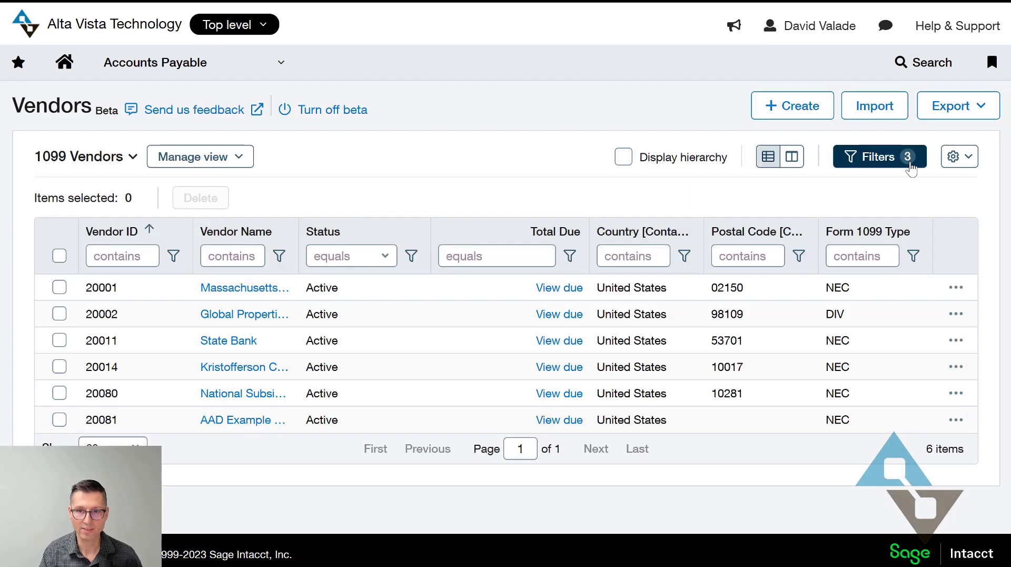
{"action": "left_click", "coordinate": [907, 159]}
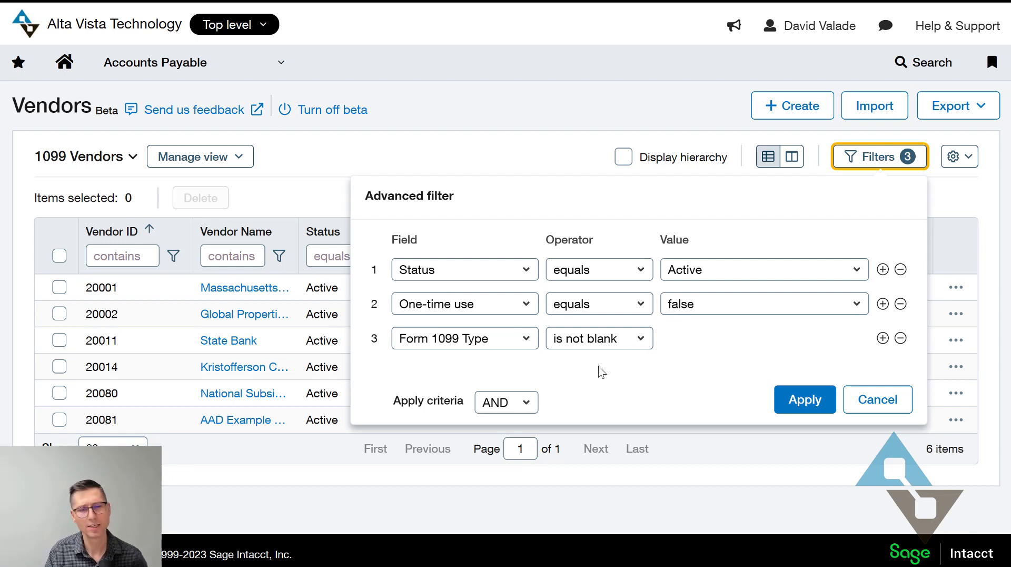
{"action": "left_click", "coordinate": [901, 305]}
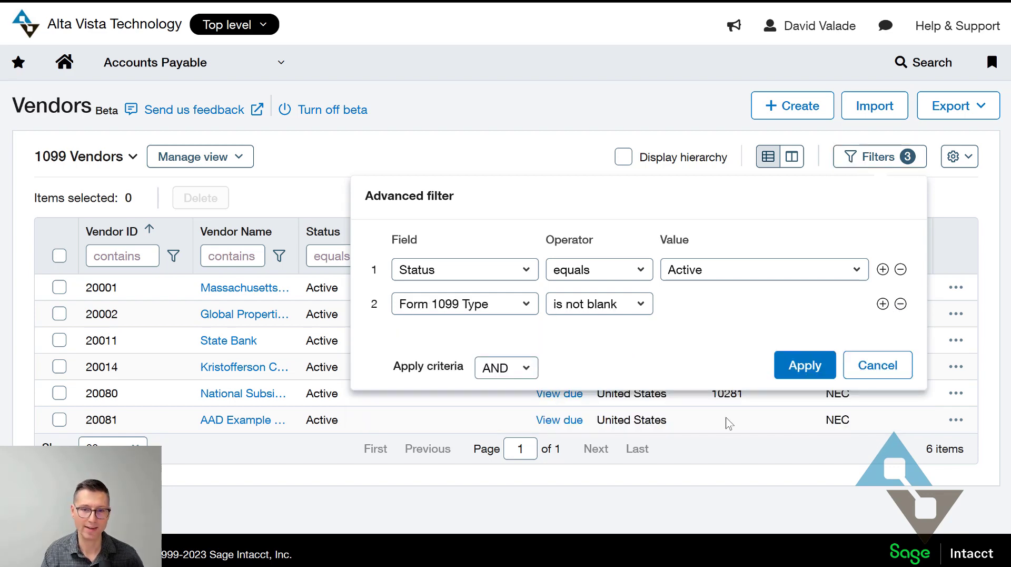
{"action": "left_click", "coordinate": [828, 375]}
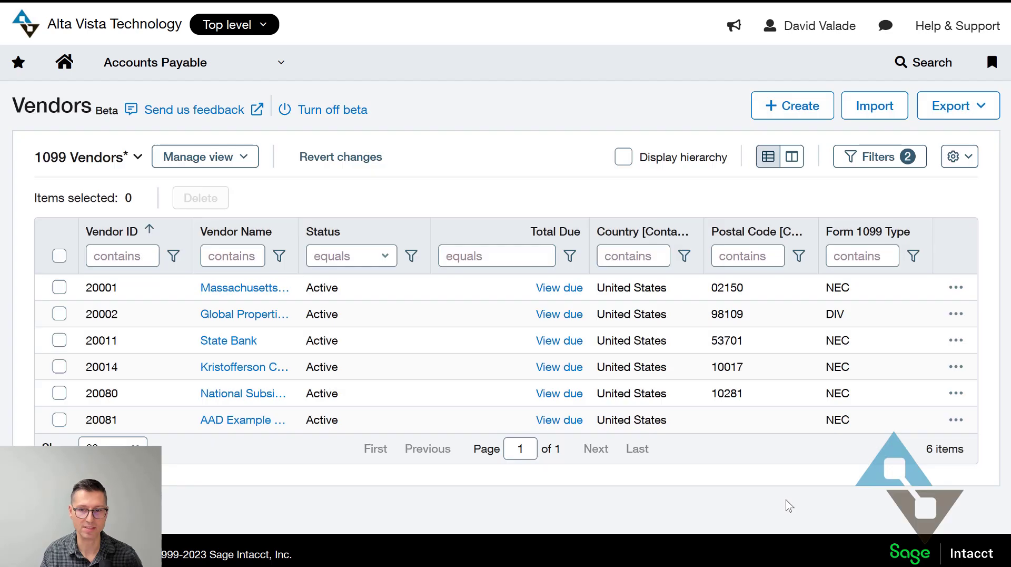
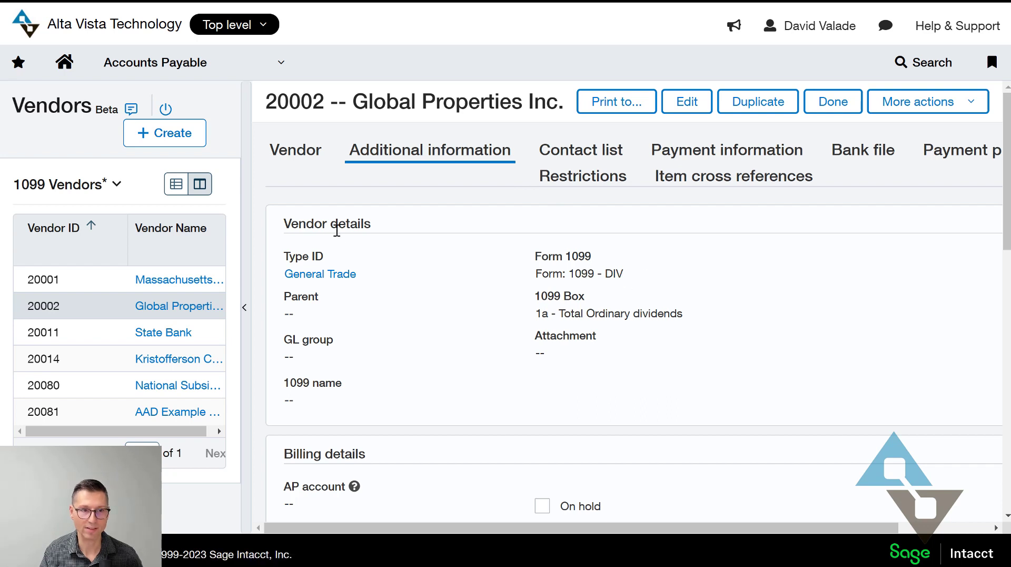
- Edit Global Properties Inc.'s Form 1099 information, choosing the Nonemployee Compensation form with default box 1 - Nonemployee compensation
{"action": "left_click", "coordinate": [678, 105]}
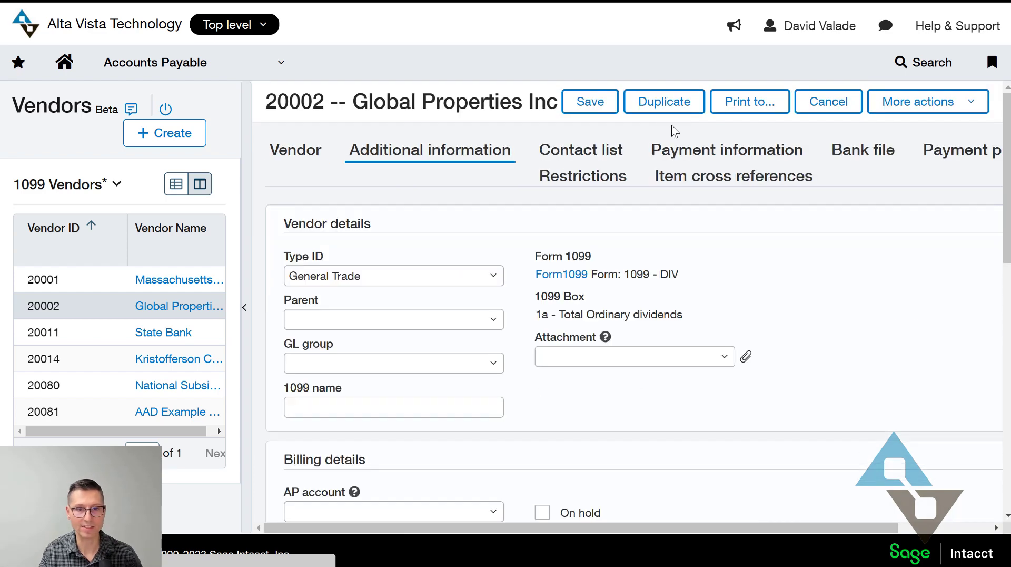
{"action": "left_click", "coordinate": [574, 275]}
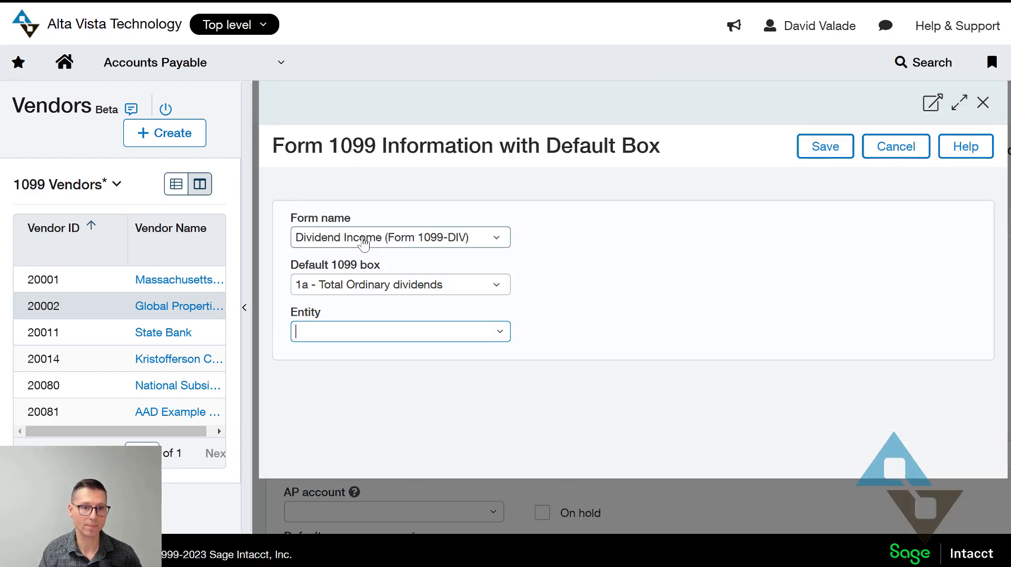
{"action": "left_click", "coordinate": [363, 238]}
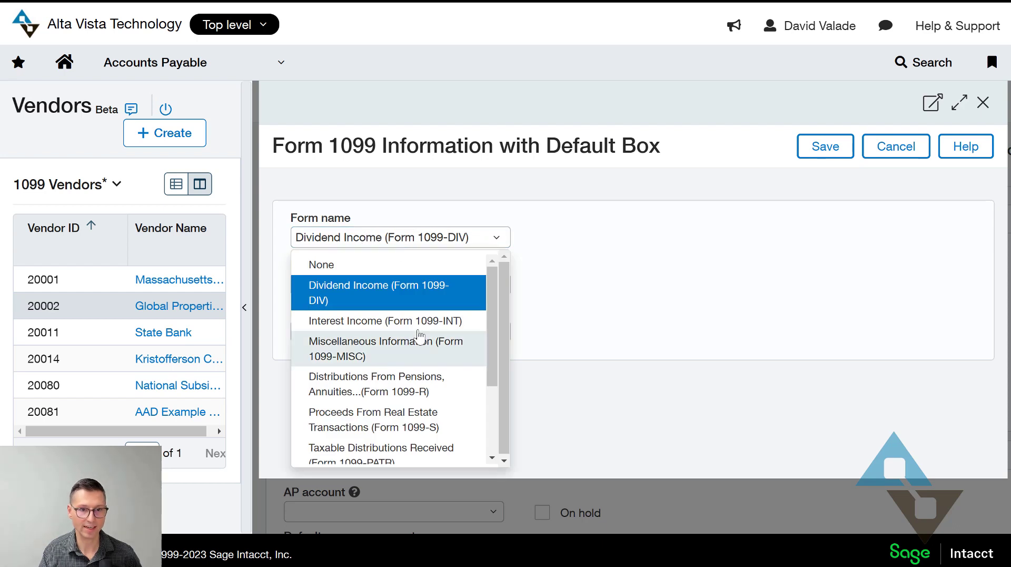
{"action": "scroll", "coordinate": [424, 324], "scroll_direction": "down", "scroll_amount": 3}
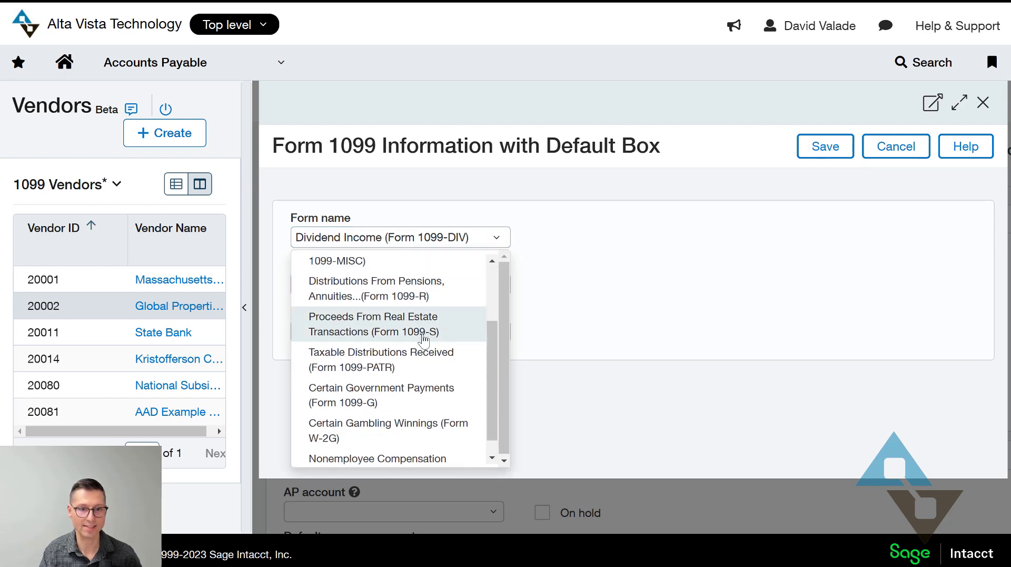
{"action": "left_click", "coordinate": [396, 456]}
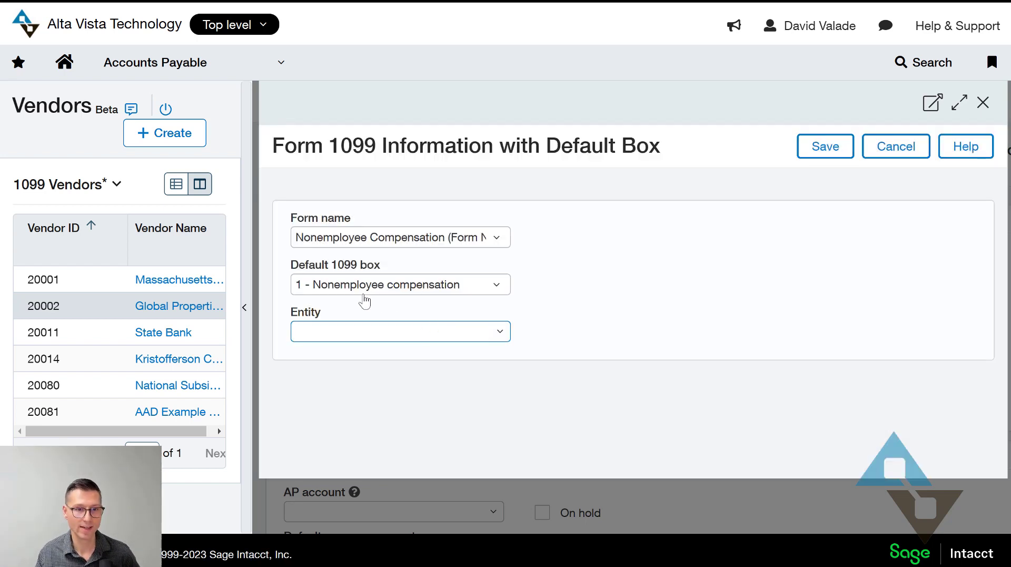
{"action": "left_click", "coordinate": [351, 291]}
{"action": "left_click", "coordinate": [351, 292]}
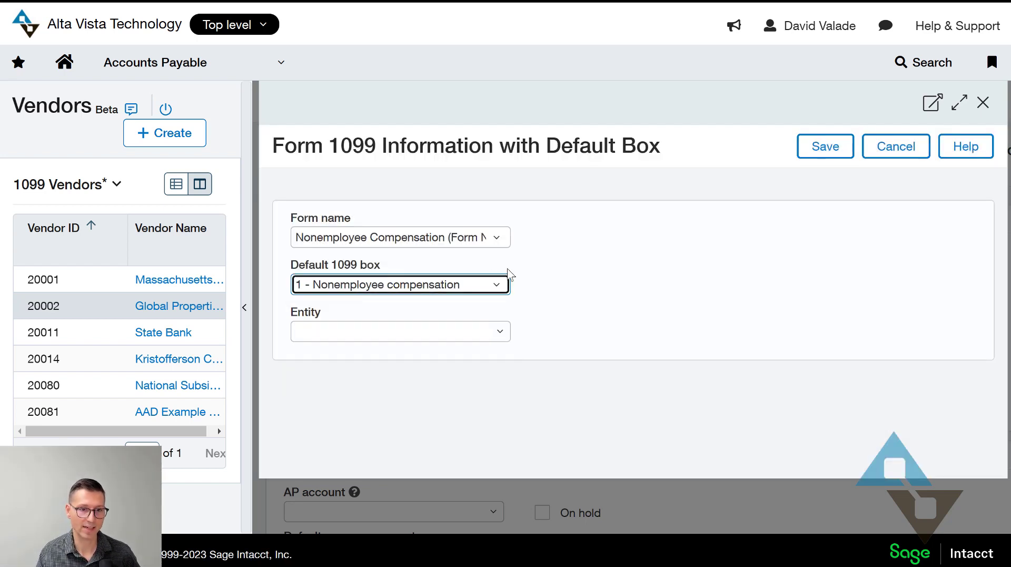
- Save the Form 1099 information and the vendor record, applying the 1099 change with the Don't update previous transactions option
{"action": "left_click", "coordinate": [797, 146]}
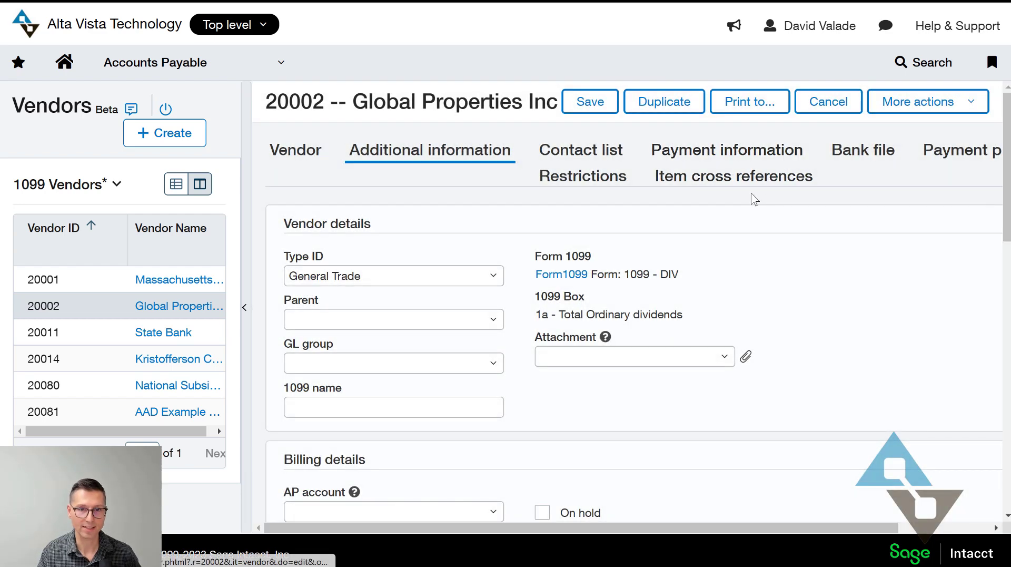
{"action": "left_click", "coordinate": [587, 101]}
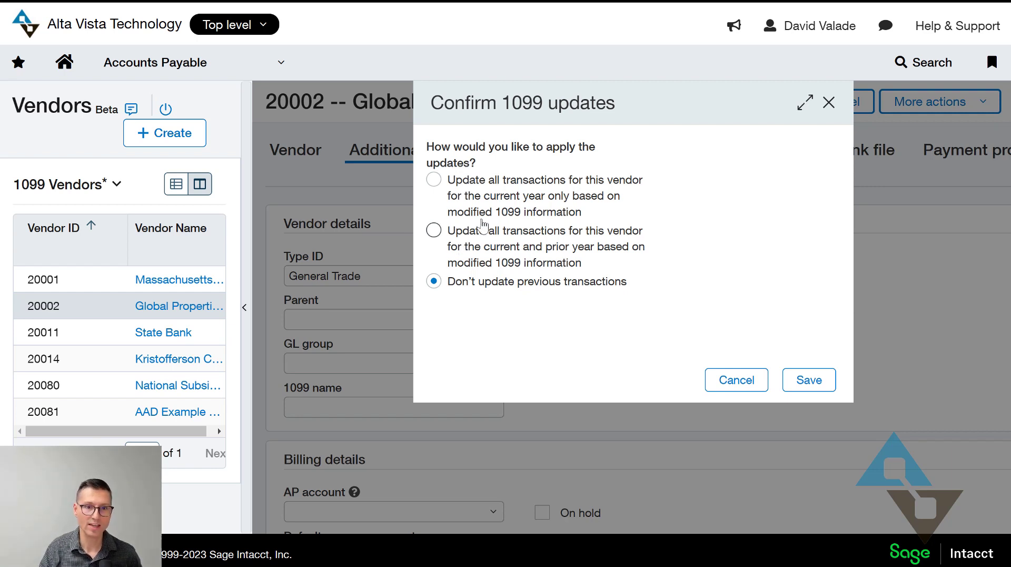
{"action": "left_click", "coordinate": [464, 234]}
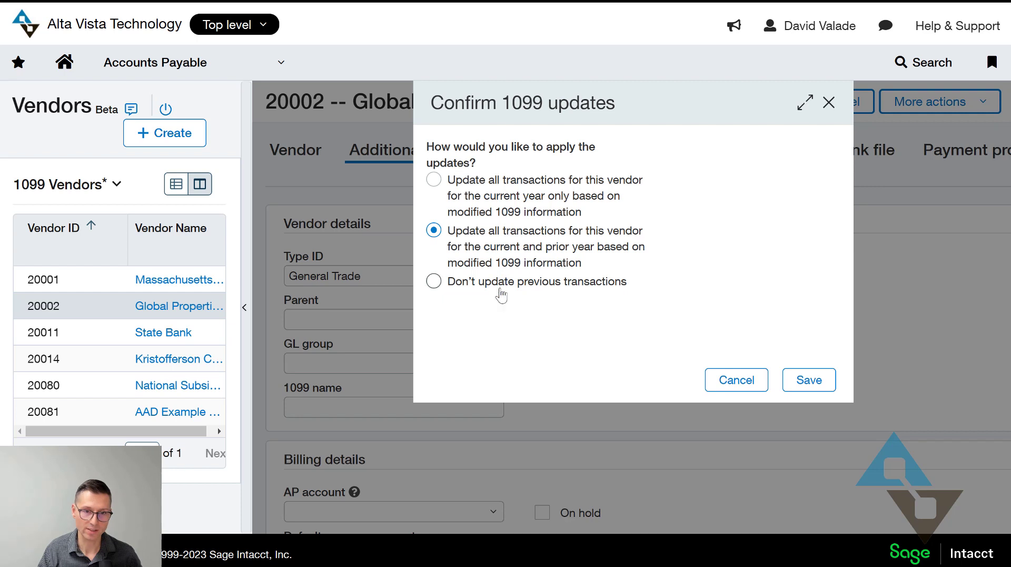
{"action": "key", "text": "Down"}
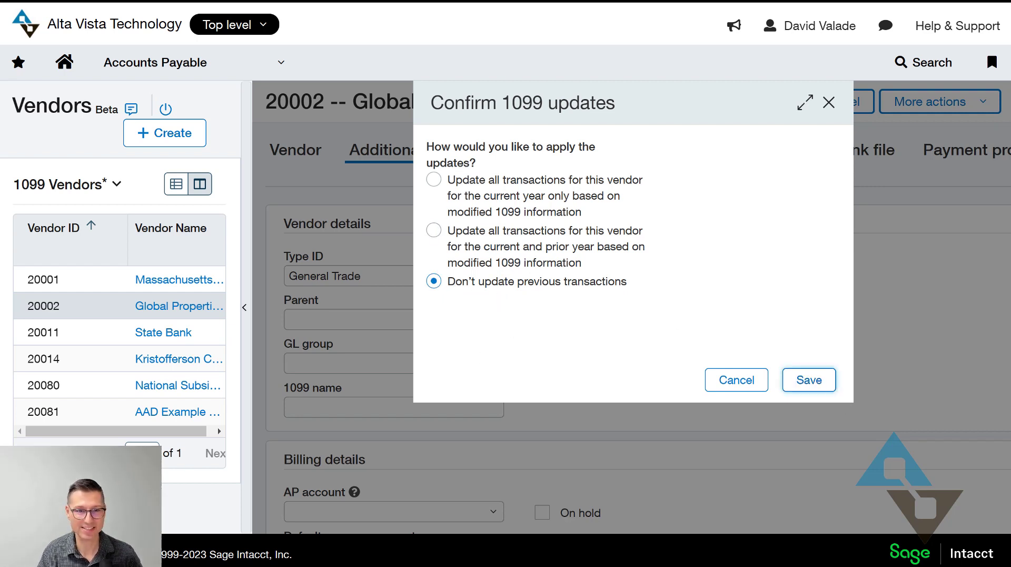
{"action": "left_click", "coordinate": [833, 389]}
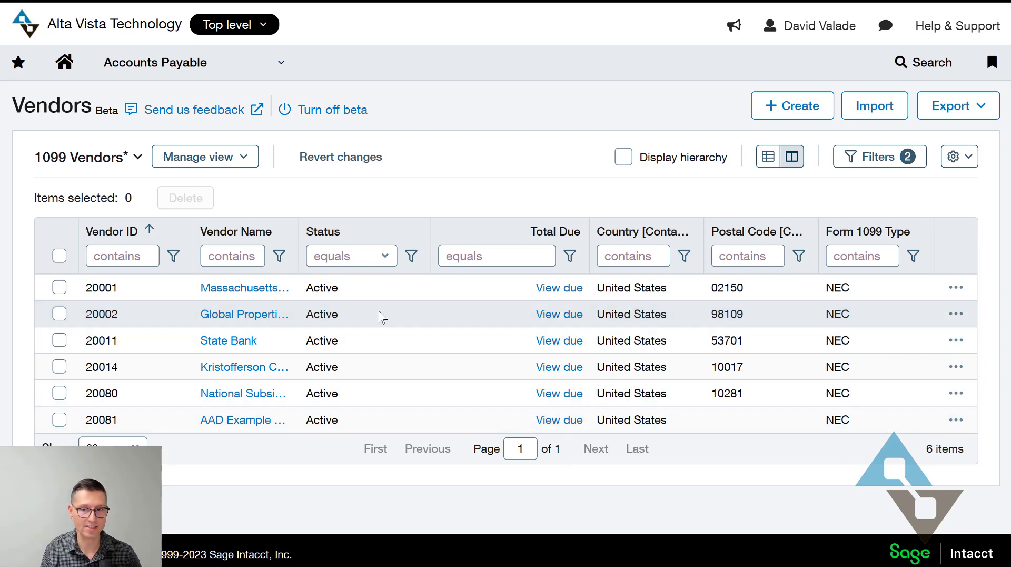
- Open the company's Import data checklist and locate the Vendor 1099 Transaction Update import and template in the AP section
{"action": "left_click", "coordinate": [235, 69]}
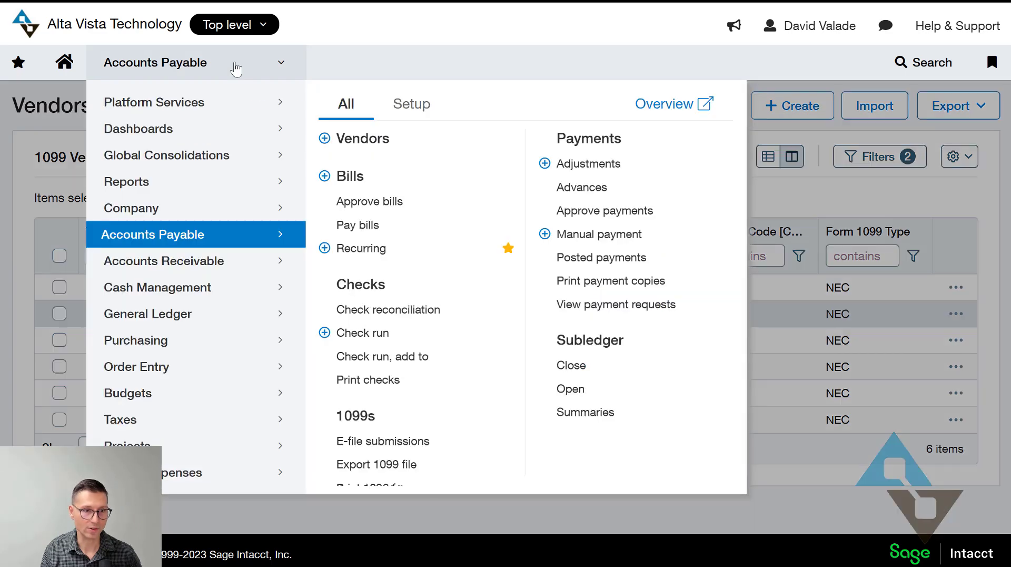
{"action": "left_click", "coordinate": [193, 209]}
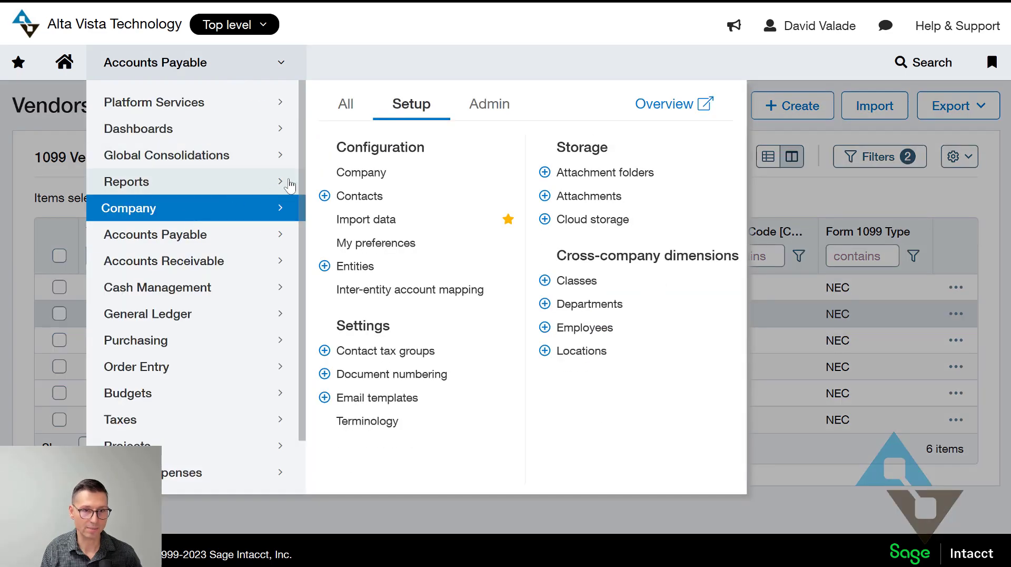
{"action": "left_click", "coordinate": [367, 219]}
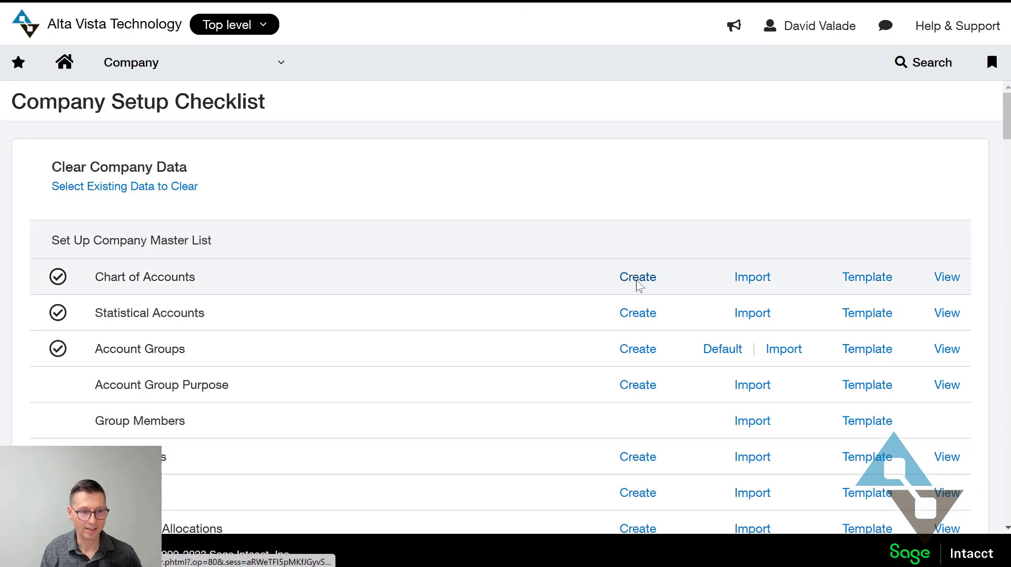
{"action": "scroll", "coordinate": [639, 285], "scroll_direction": "down", "scroll_amount": 8}
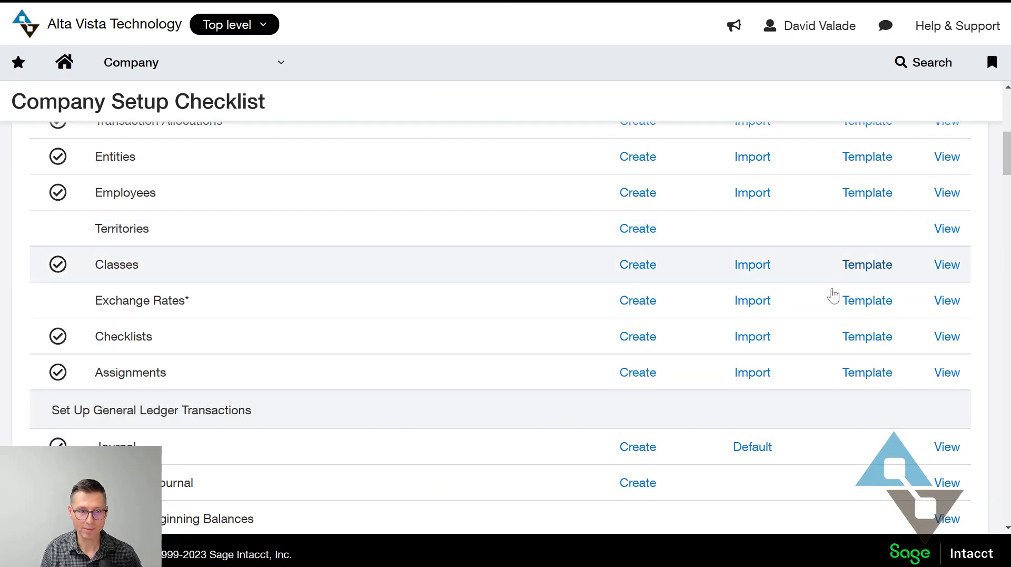
{"action": "scroll", "coordinate": [391, 226], "scroll_direction": "down", "scroll_amount": 5}
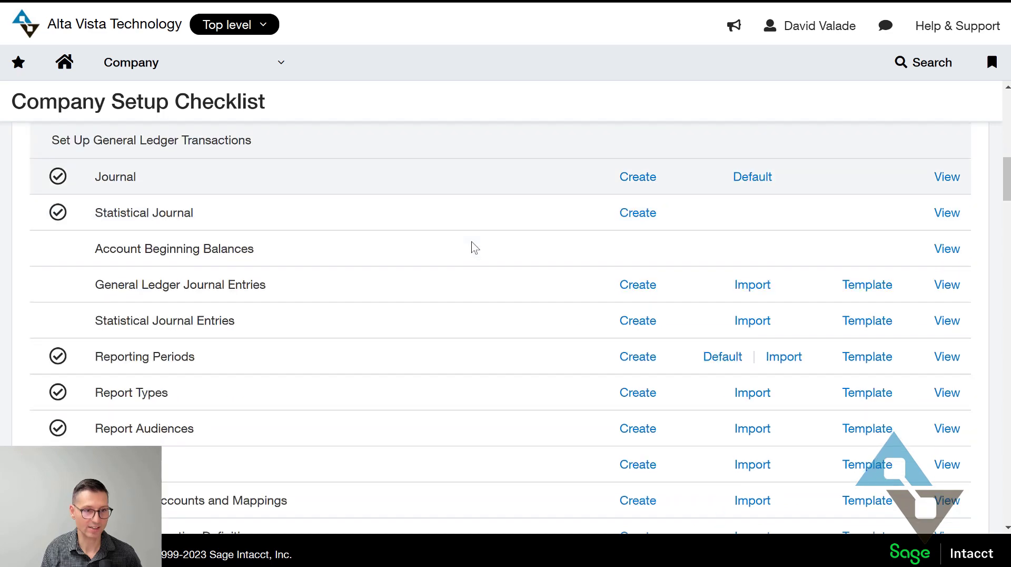
{"action": "scroll", "coordinate": [474, 248], "scroll_direction": "down", "scroll_amount": 7}
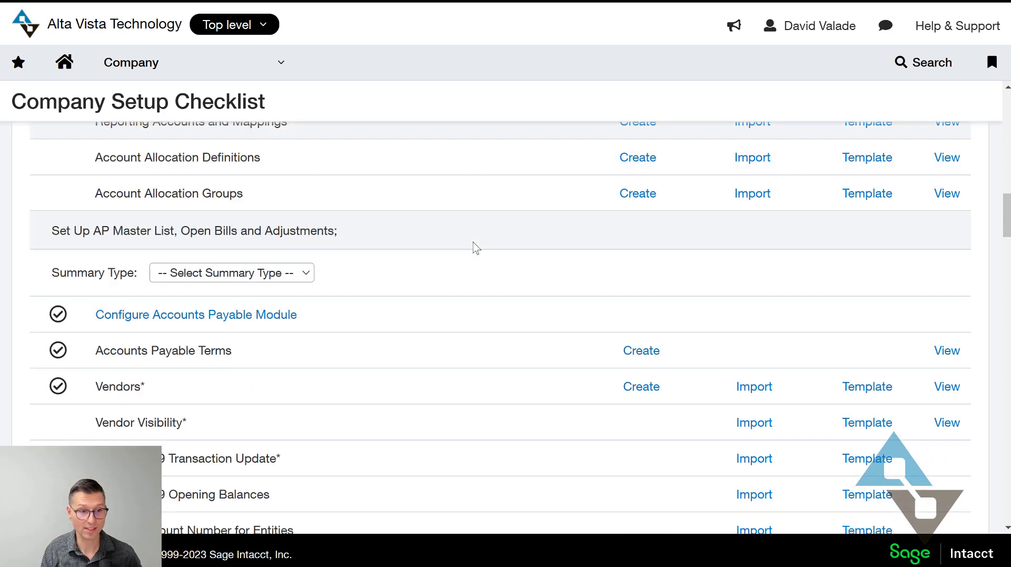
{"action": "scroll", "coordinate": [476, 248], "scroll_direction": "down", "scroll_amount": 2}
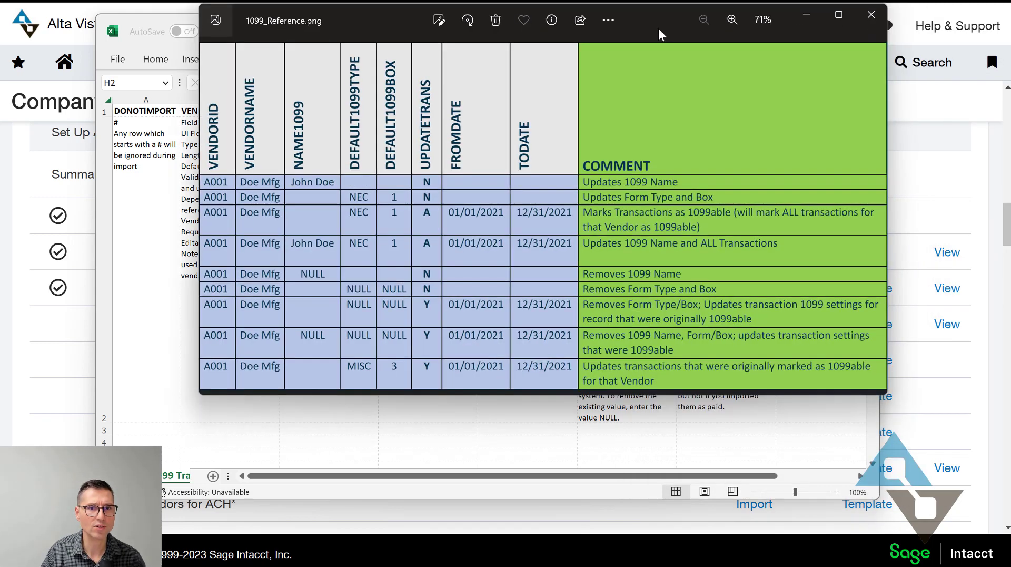
- Enlarge 1099_Reference.png to review the import field combinations, check the Vendor 1099 Transaction Update template's field descriptions, and put both windows away
{"action": "left_click_drag", "start_coordinate": [659, 27], "coordinate": [558, 18]}
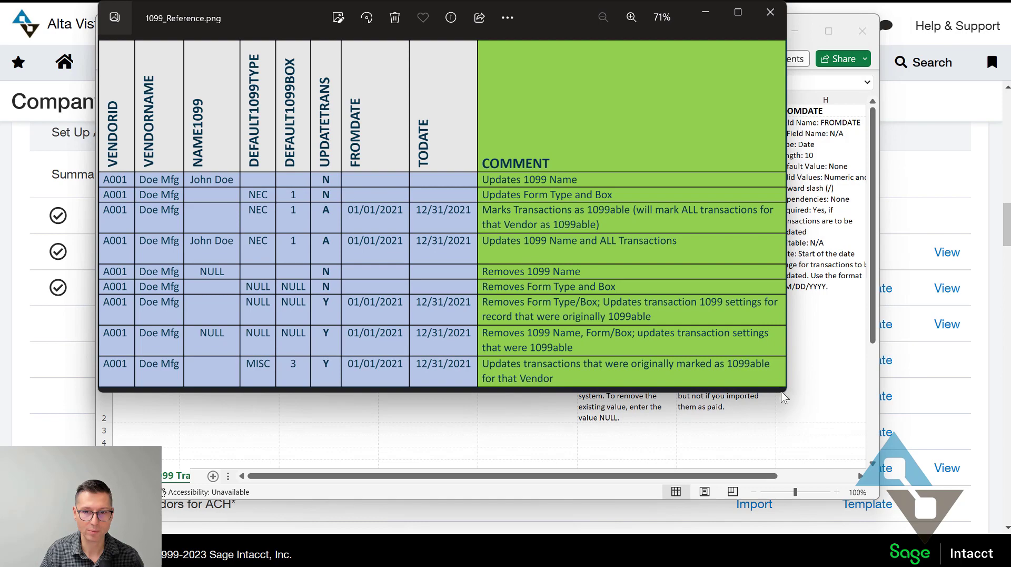
{"action": "left_click_drag", "start_coordinate": [783, 391], "coordinate": [938, 526]}
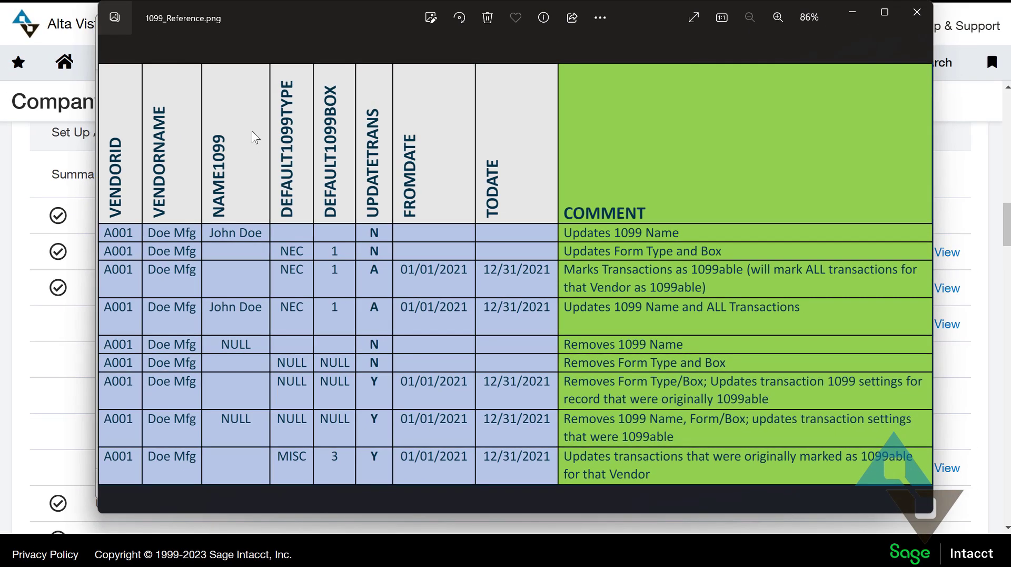
{"action": "key", "text": "super+Down"}
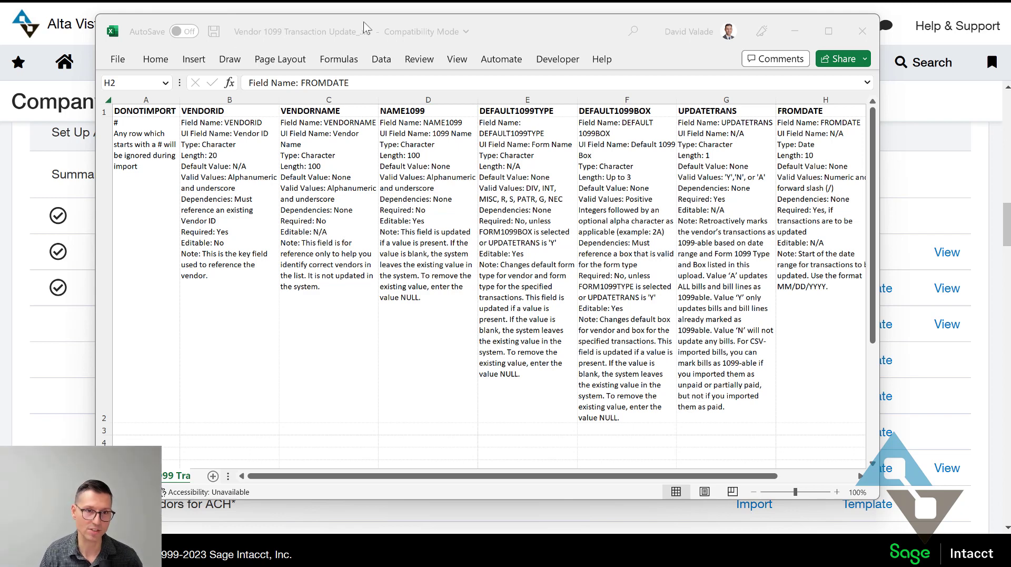
{"action": "key", "text": "super+Down"}
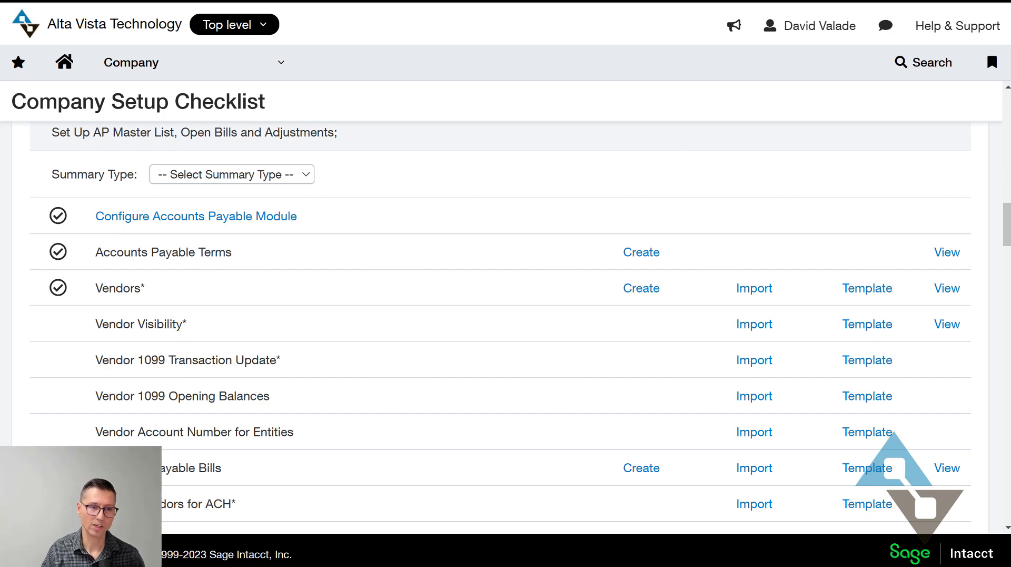
- Open the 1099 report from the Accounts Payable reports
{"action": "left_click", "coordinate": [197, 75]}
{"action": "mouse_move", "coordinate": [195, 235]}
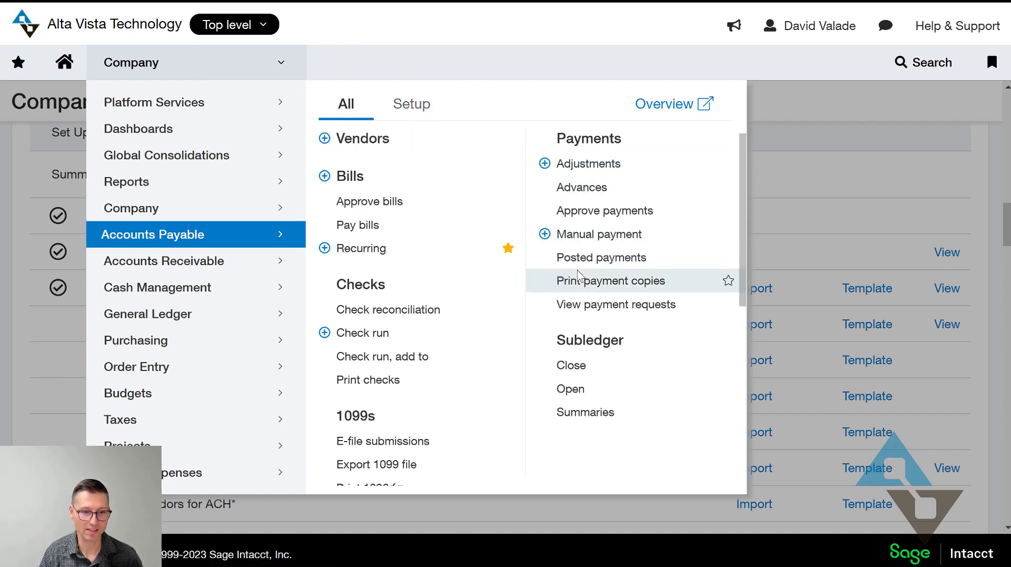
{"action": "scroll", "coordinate": [578, 274], "scroll_direction": "down", "scroll_amount": 2}
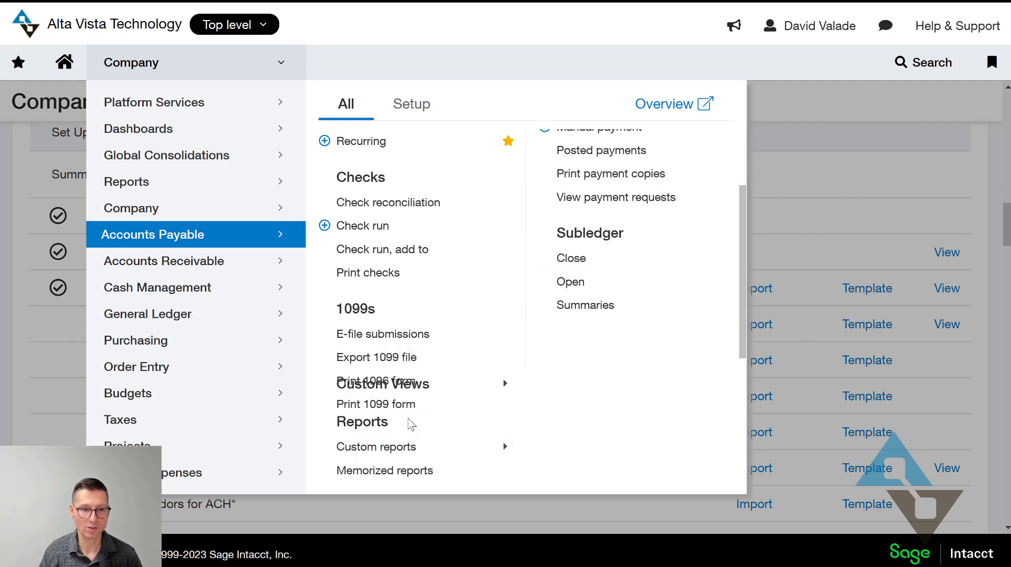
{"action": "scroll", "coordinate": [412, 424], "scroll_direction": "up", "scroll_amount": 2}
{"action": "key", "text": "ctrl+minus"}
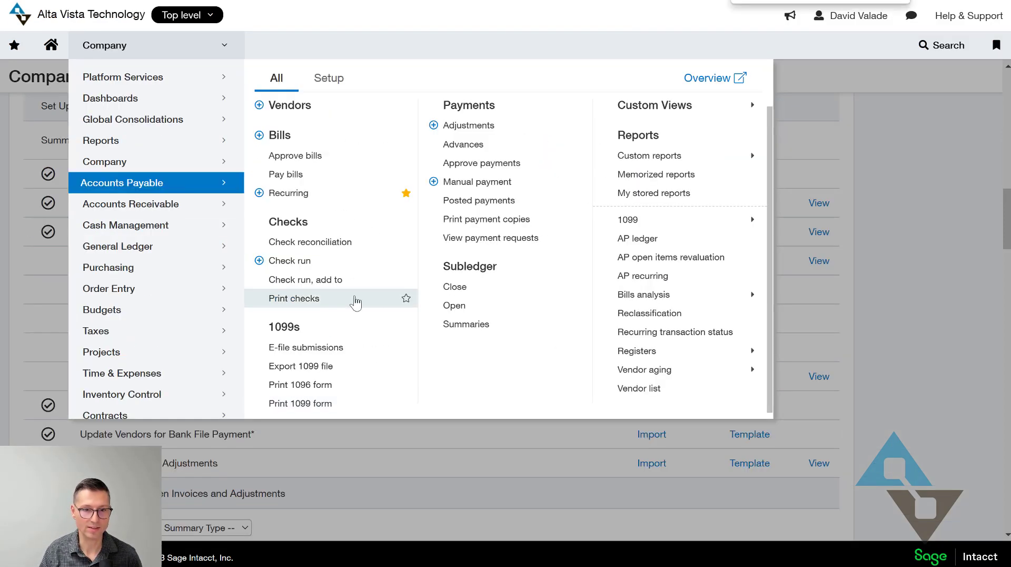
{"action": "mouse_move", "coordinate": [665, 223]}
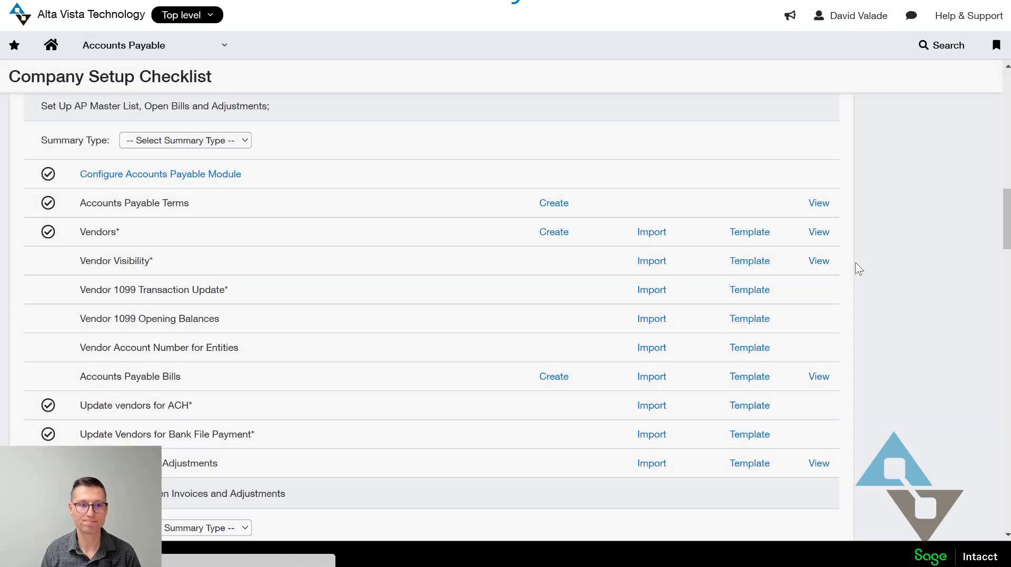
{"action": "left_click", "coordinate": [810, 238]}
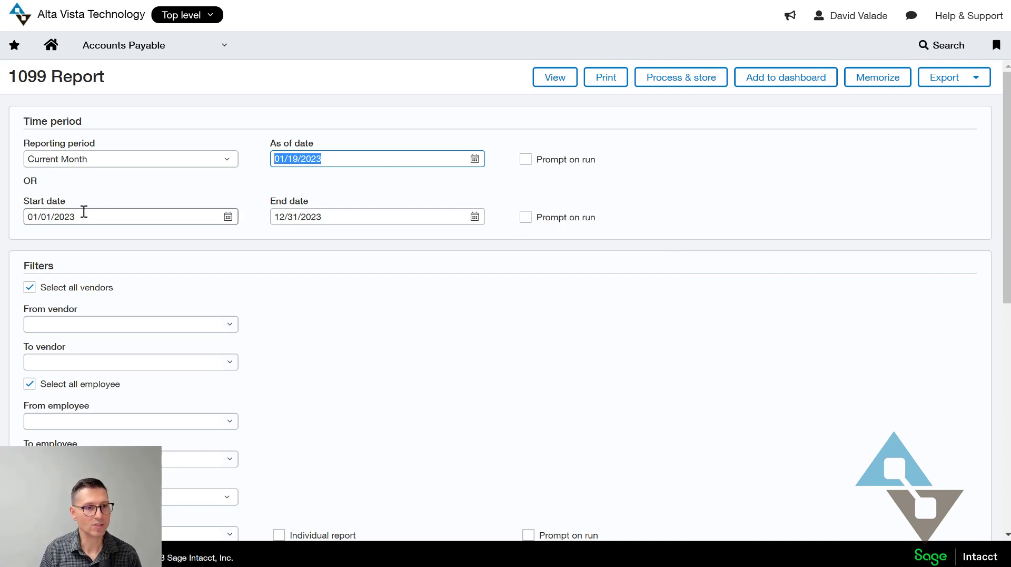
- Set the 1099 report's time period to start on 01/01/2022 and end on 12/31/2022
{"action": "left_click", "coordinate": [107, 216]}
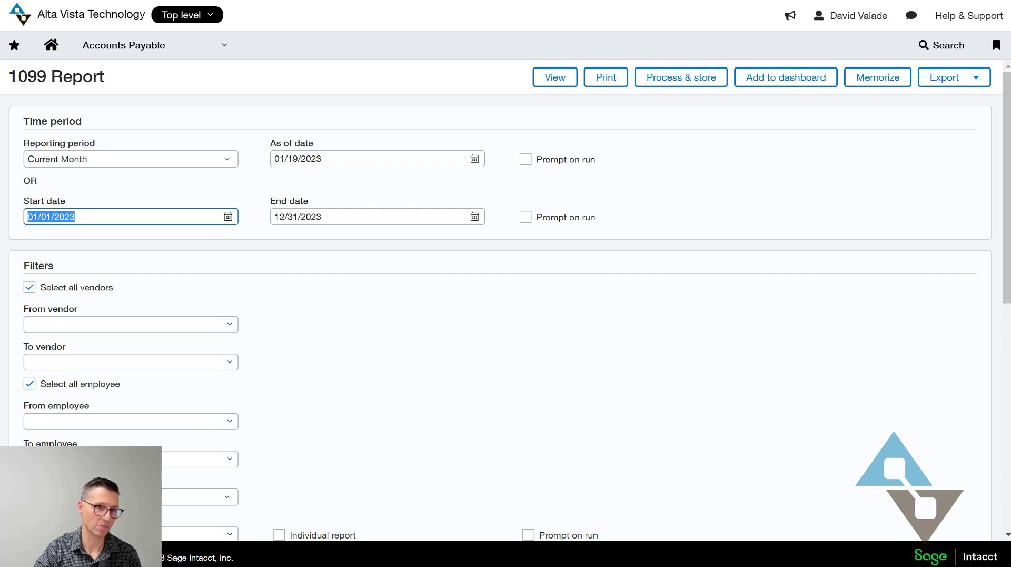
{"action": "type", "text": "01/01/2022"}
{"action": "key", "text": "Tab"}
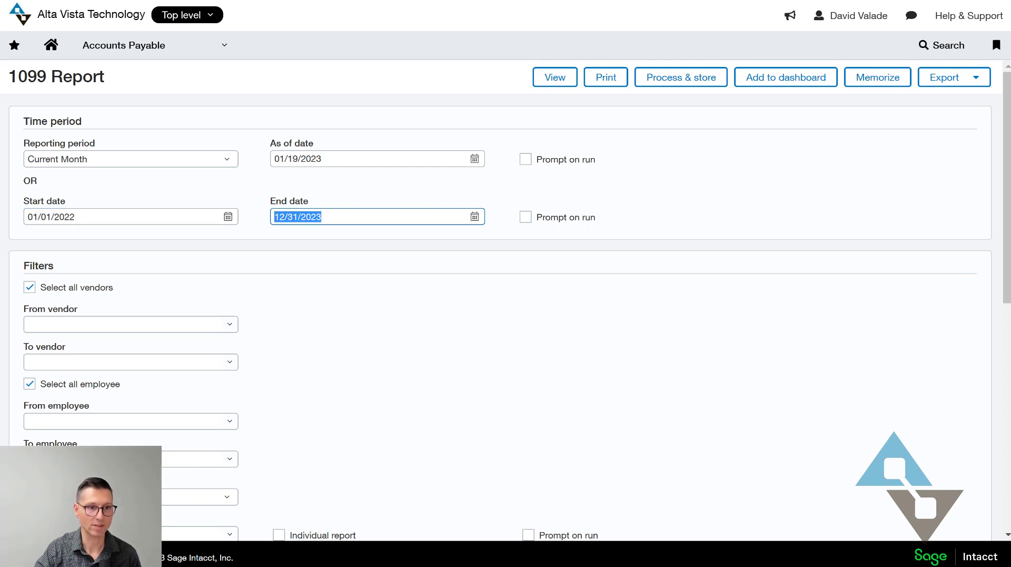
{"action": "type", "text": "1"}
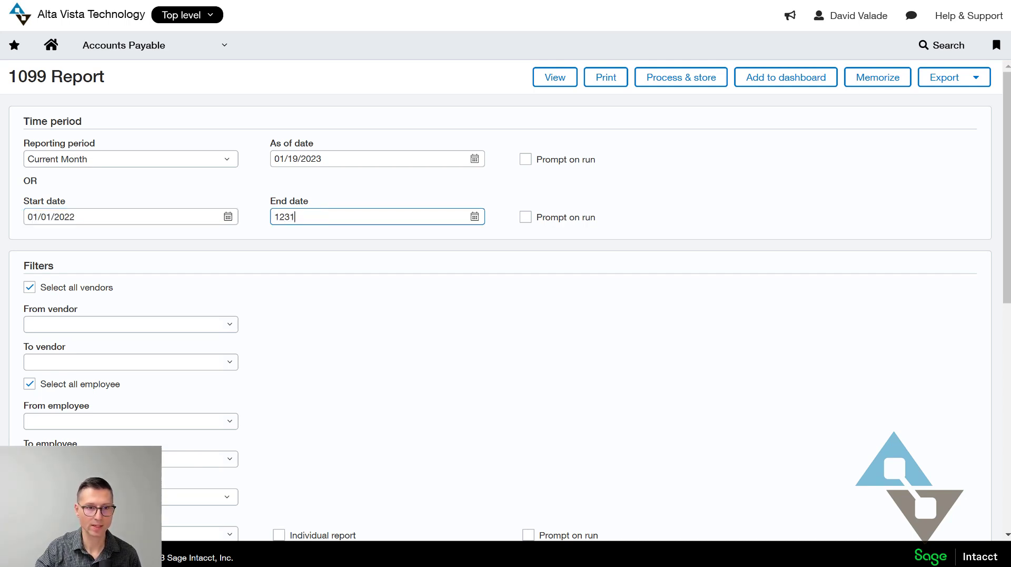
{"action": "type", "text": "2/31/2022"}
{"action": "key", "text": "Tab"}
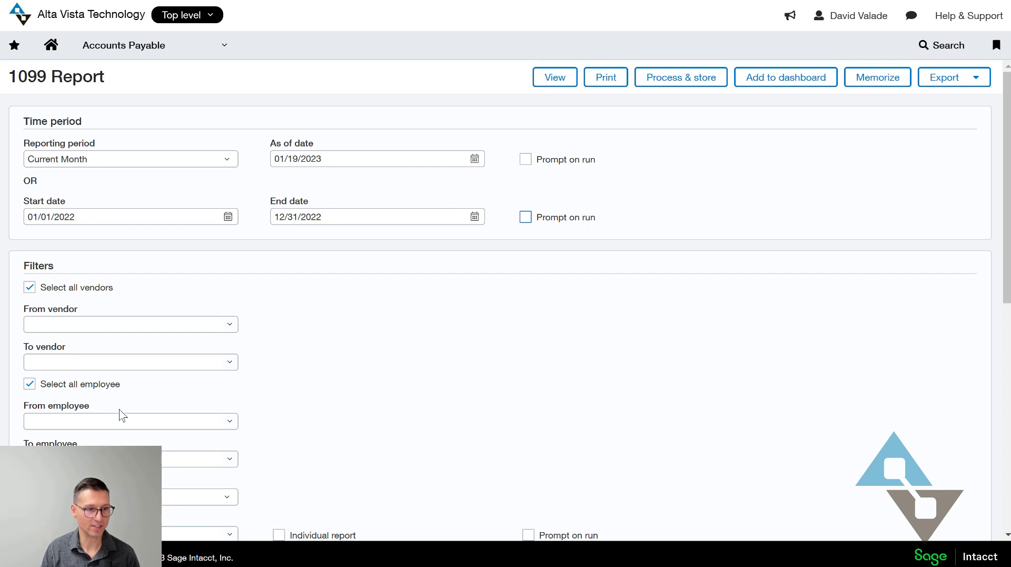
- Check the 1099 report's form type selection, set its transaction information to Show All, and view the report
{"action": "scroll", "coordinate": [266, 377], "scroll_direction": "down", "scroll_amount": 1}
{"action": "scroll", "coordinate": [266, 377], "scroll_direction": "down", "scroll_amount": 2}
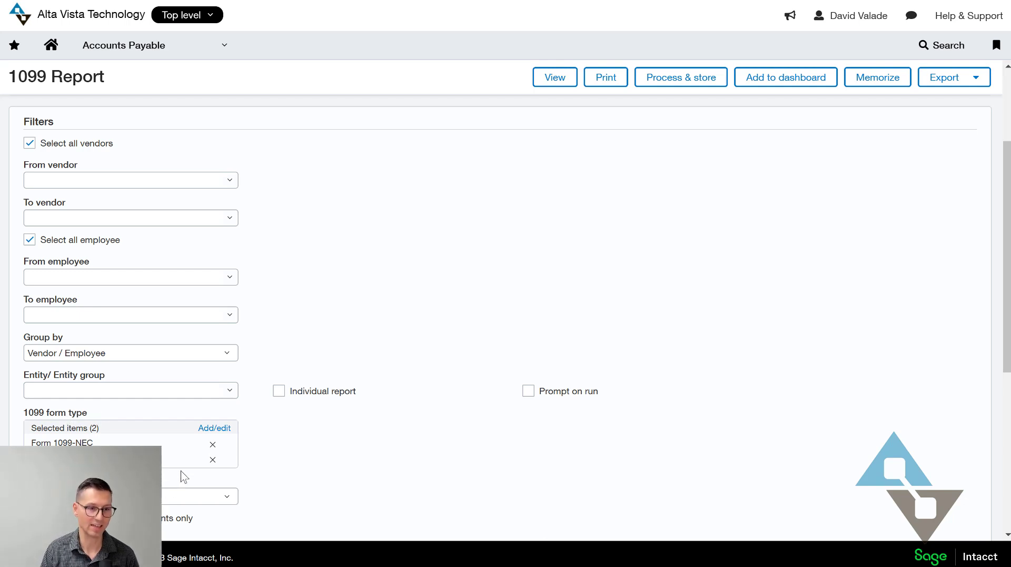
{"action": "left_click", "coordinate": [220, 431]}
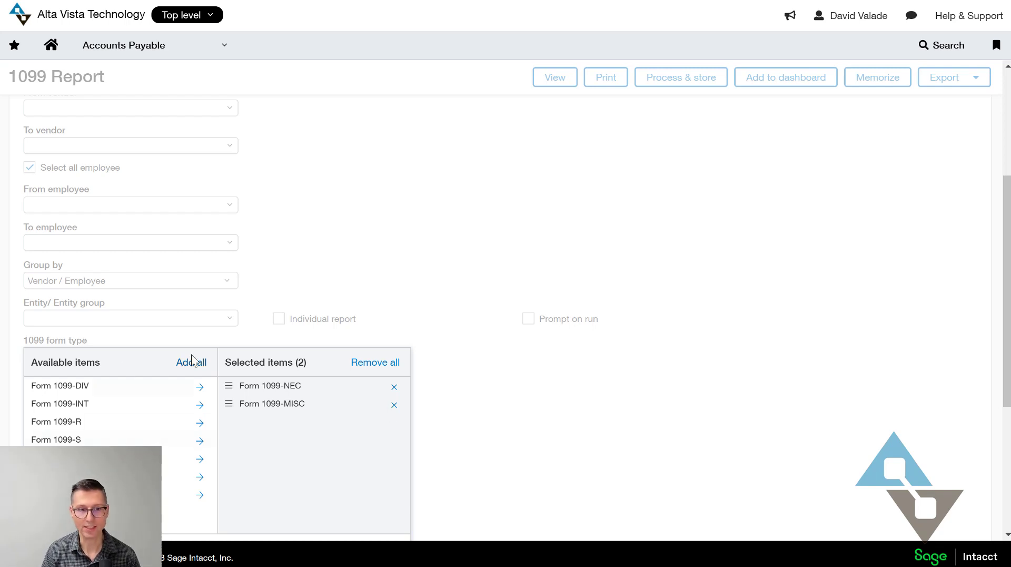
{"action": "left_click", "coordinate": [543, 448]}
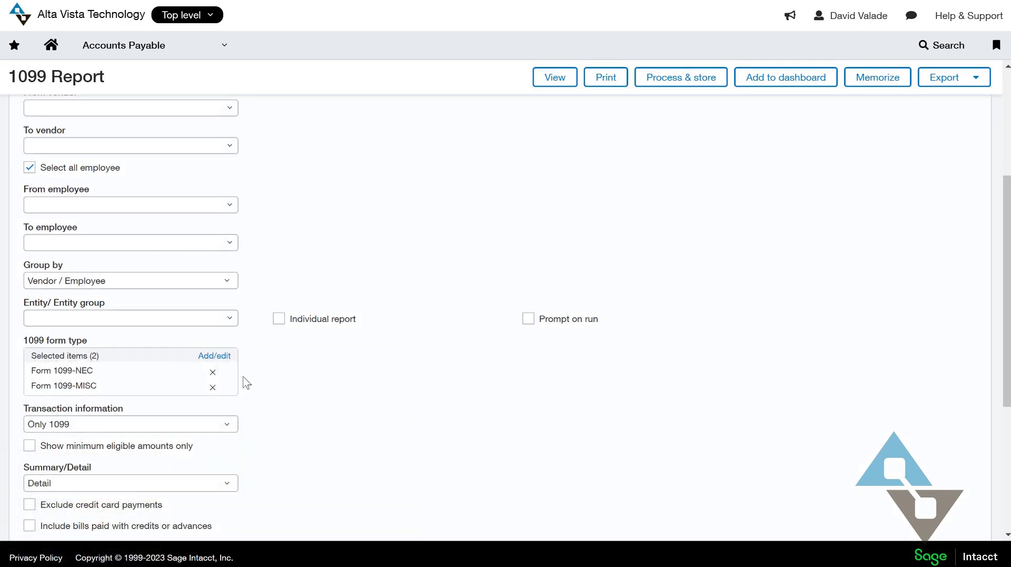
{"action": "left_click", "coordinate": [229, 427]}
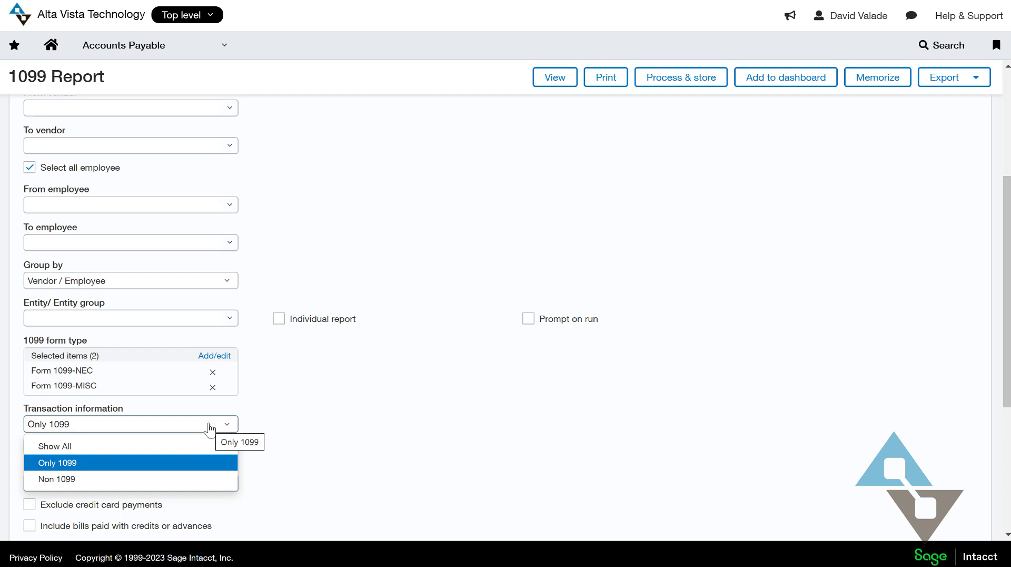
{"action": "left_click", "coordinate": [117, 448]}
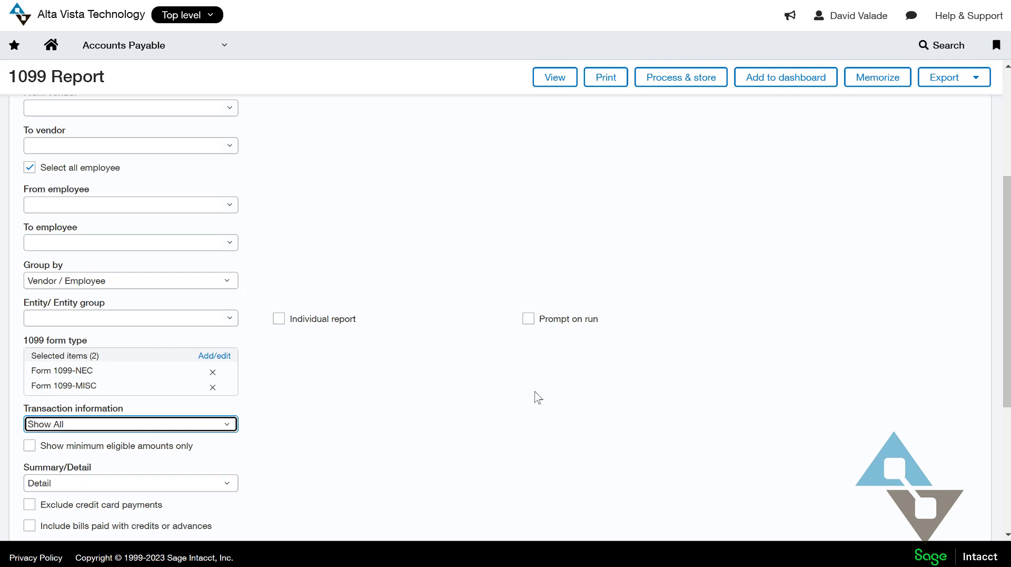
{"action": "scroll", "coordinate": [537, 397], "scroll_direction": "up", "scroll_amount": 4}
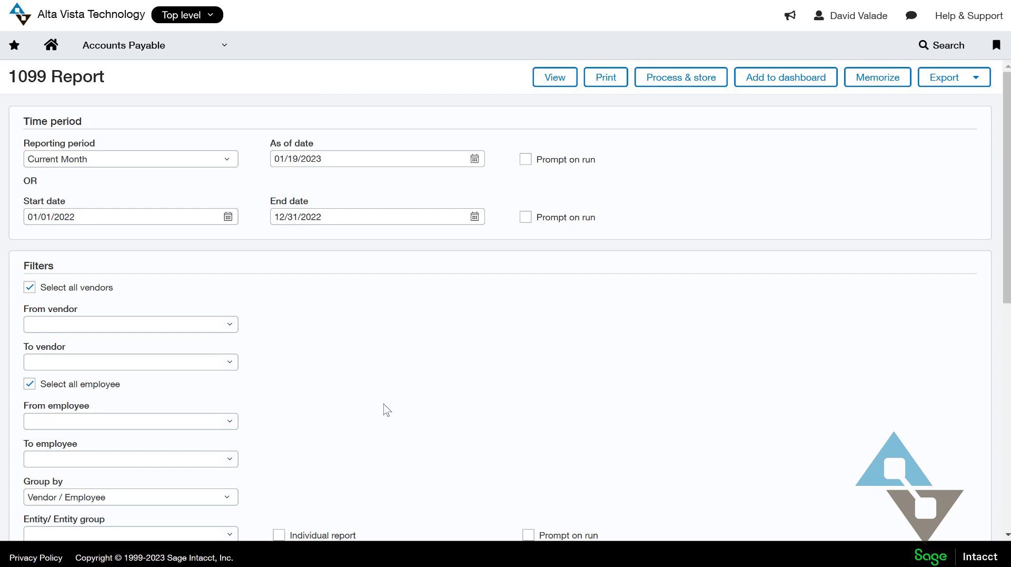
{"action": "left_click", "coordinate": [555, 77]}
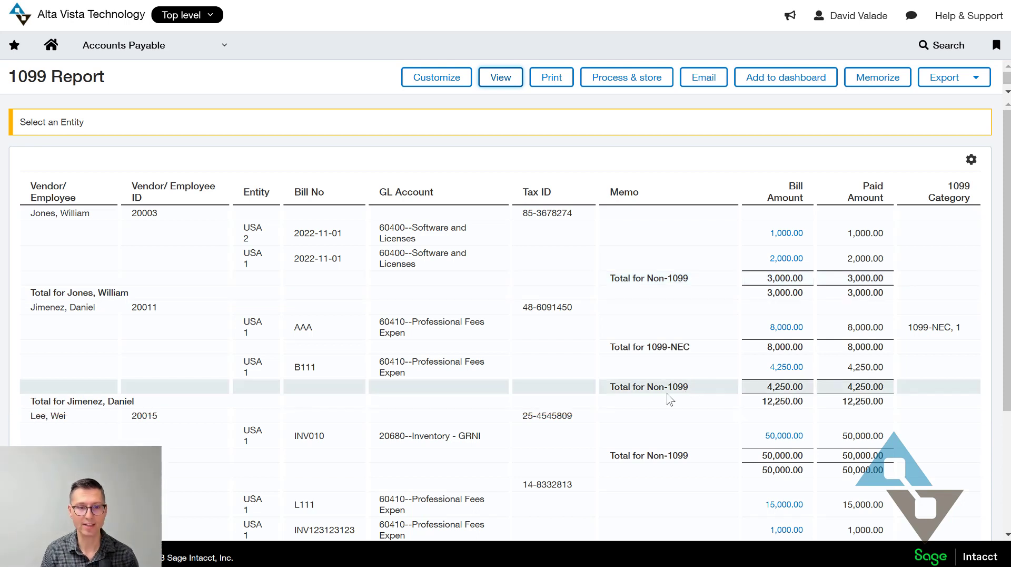
- Open bill B111 from the 1099 report and examine the 1099 checkbox, form type and box on its entry line
{"action": "left_click", "coordinate": [787, 368]}
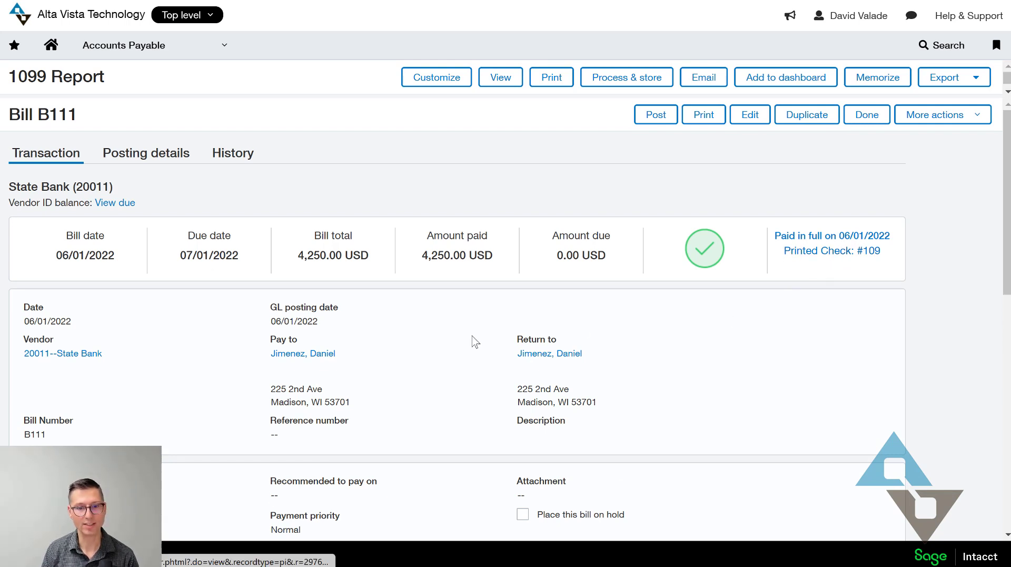
{"action": "scroll", "coordinate": [509, 371], "scroll_direction": "down", "scroll_amount": 2}
{"action": "scroll", "coordinate": [512, 375], "scroll_direction": "down", "scroll_amount": 4}
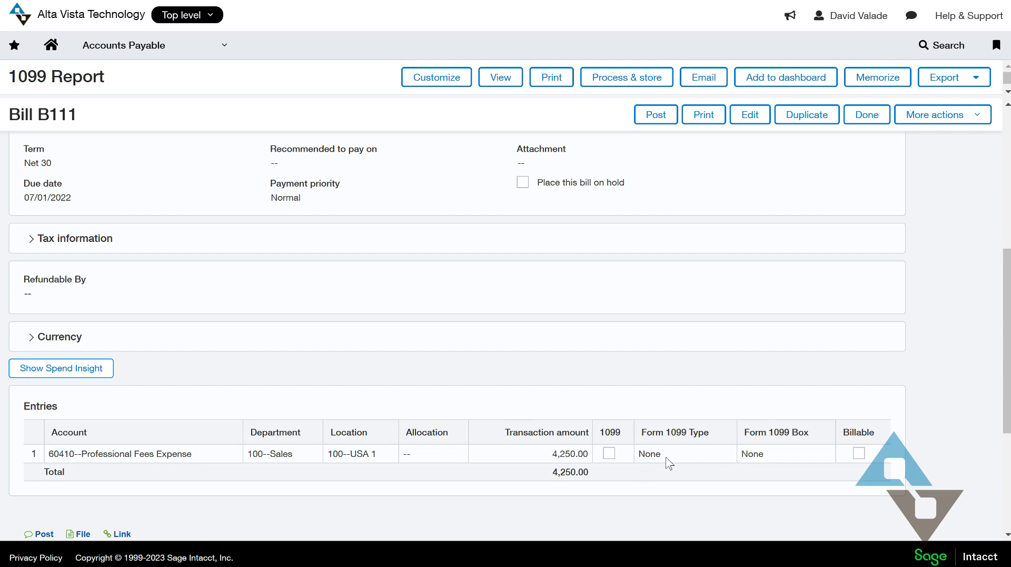
{"action": "mouse_move", "coordinate": [593, 485]}
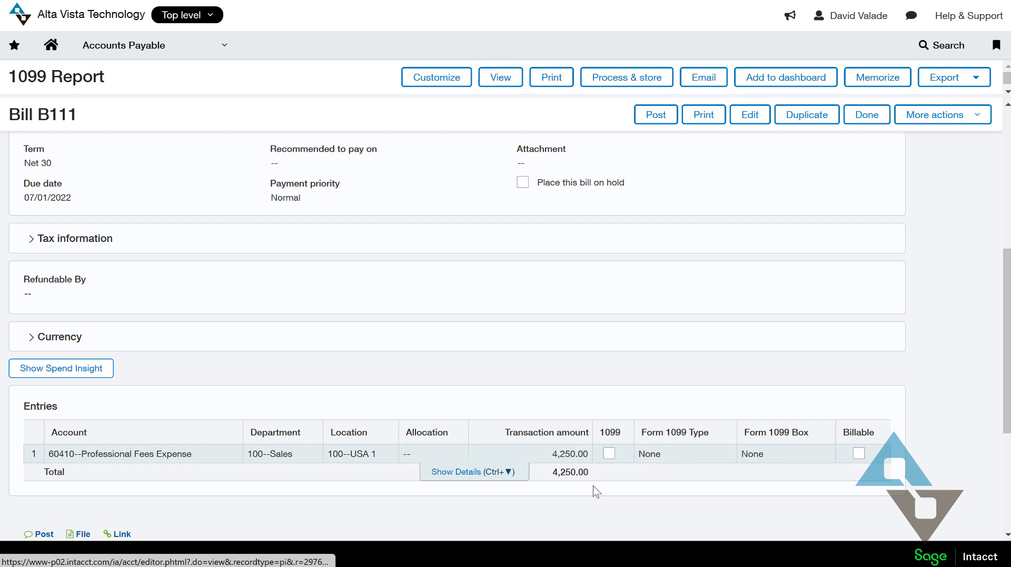
- Check the additional details of bill B111's entry line and open the bill for reclassification
{"action": "left_click", "coordinate": [448, 473]}
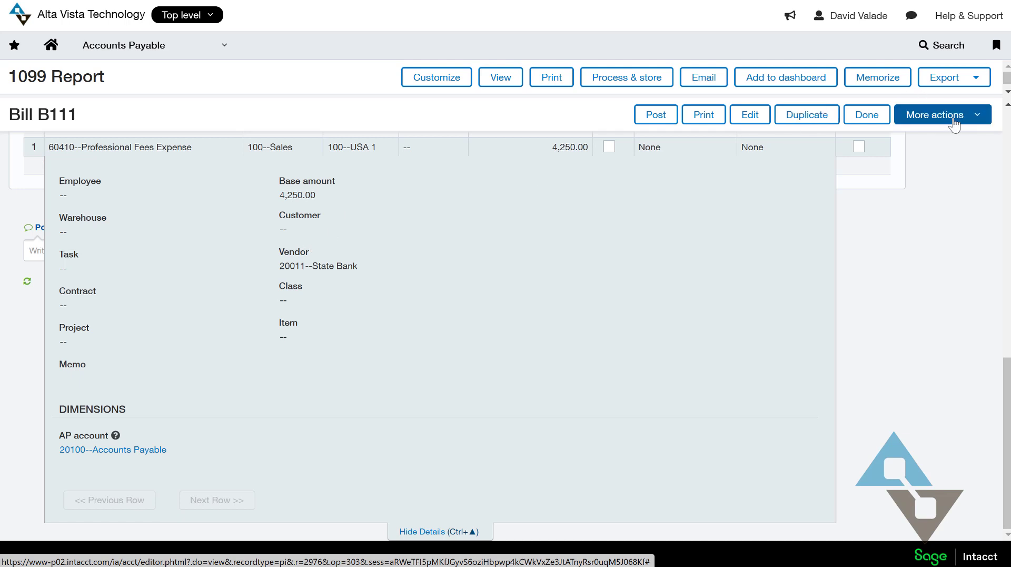
{"action": "left_click", "coordinate": [431, 535]}
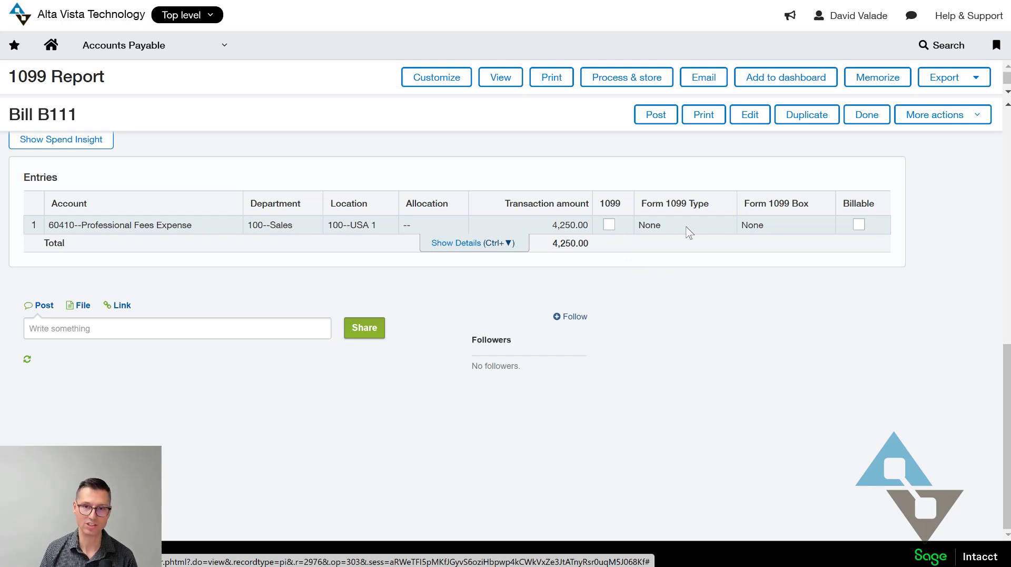
{"action": "left_click", "coordinate": [755, 117]}
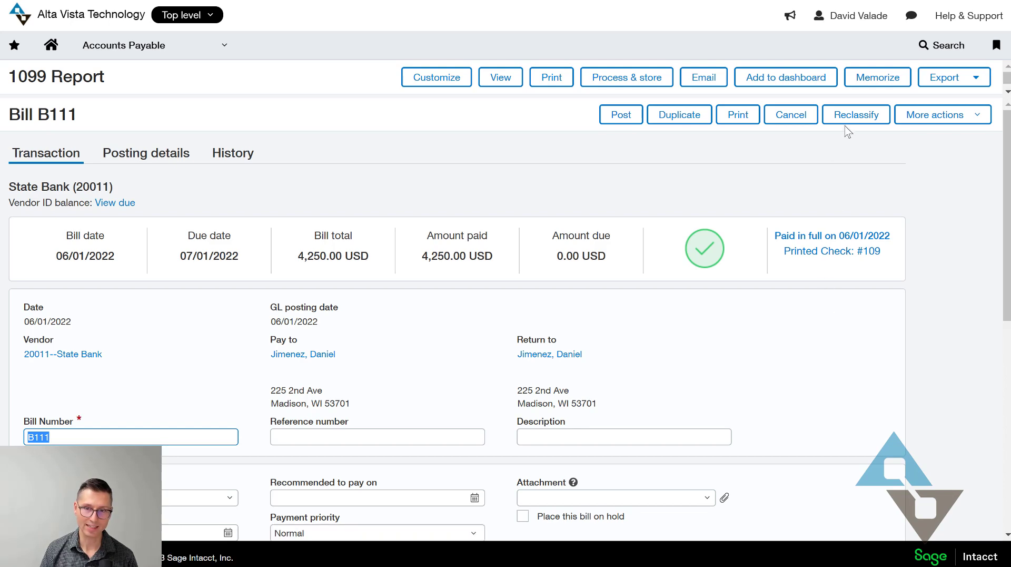
{"action": "left_click", "coordinate": [862, 115]}
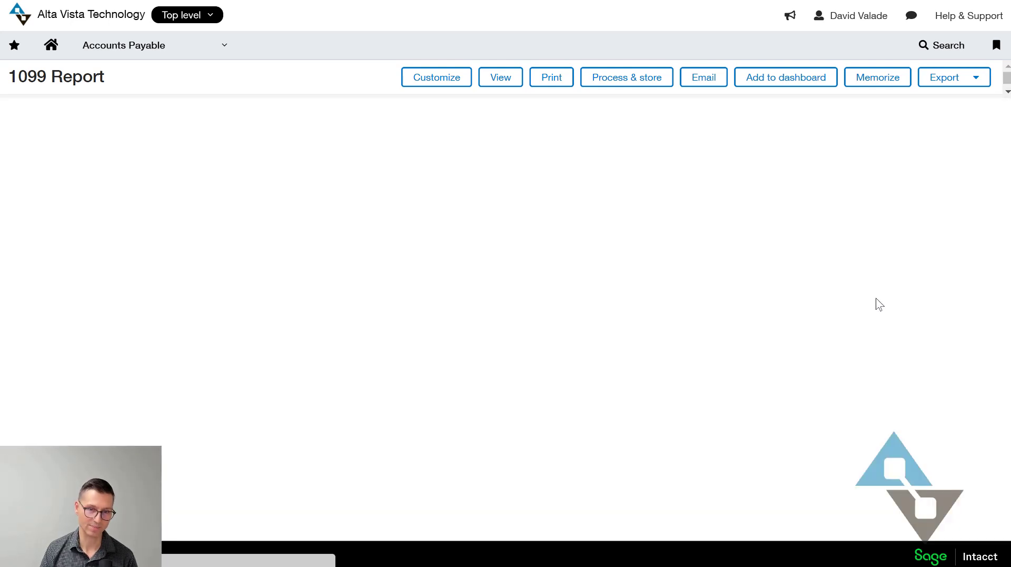
- Flag bill B111's Professional Fees Expense line as 1099, check that its form type is NEC--Nonemployee Compensation, and post the reclassified bill
{"action": "scroll", "coordinate": [877, 304], "scroll_direction": "down", "scroll_amount": 3}
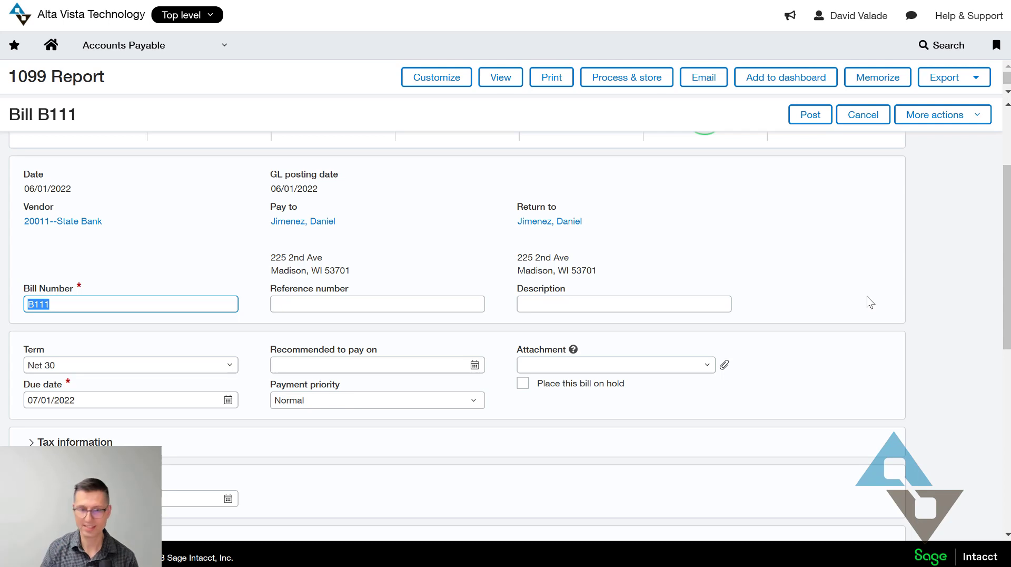
{"action": "scroll", "coordinate": [793, 374], "scroll_direction": "down", "scroll_amount": 2}
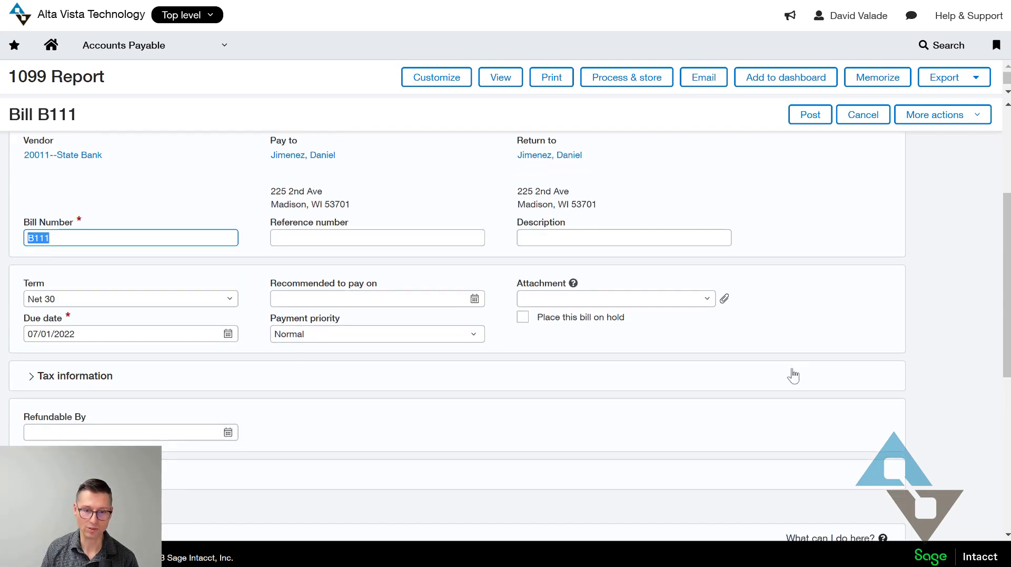
{"action": "scroll", "coordinate": [793, 375], "scroll_direction": "down", "scroll_amount": 5}
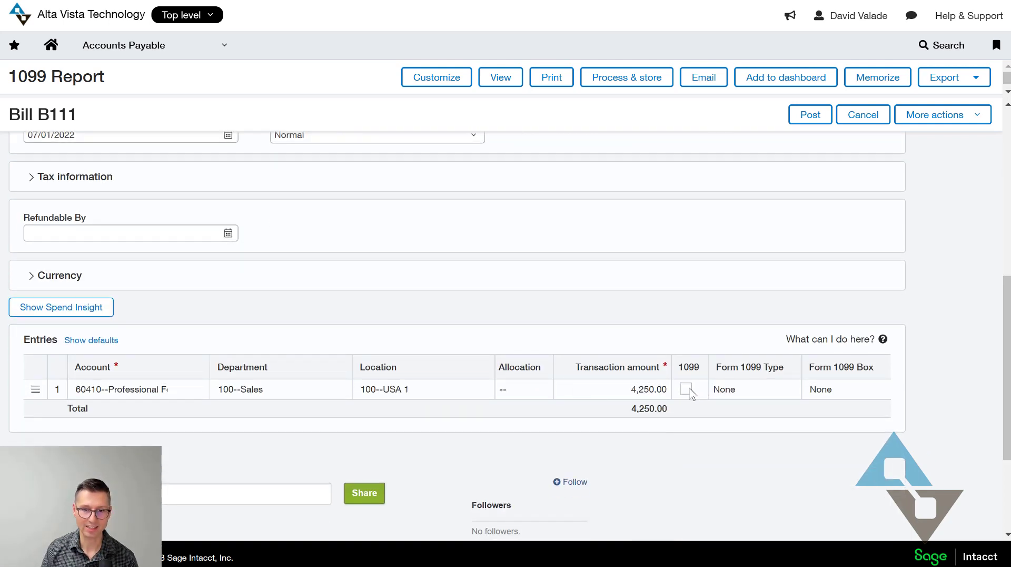
{"action": "left_click", "coordinate": [687, 389]}
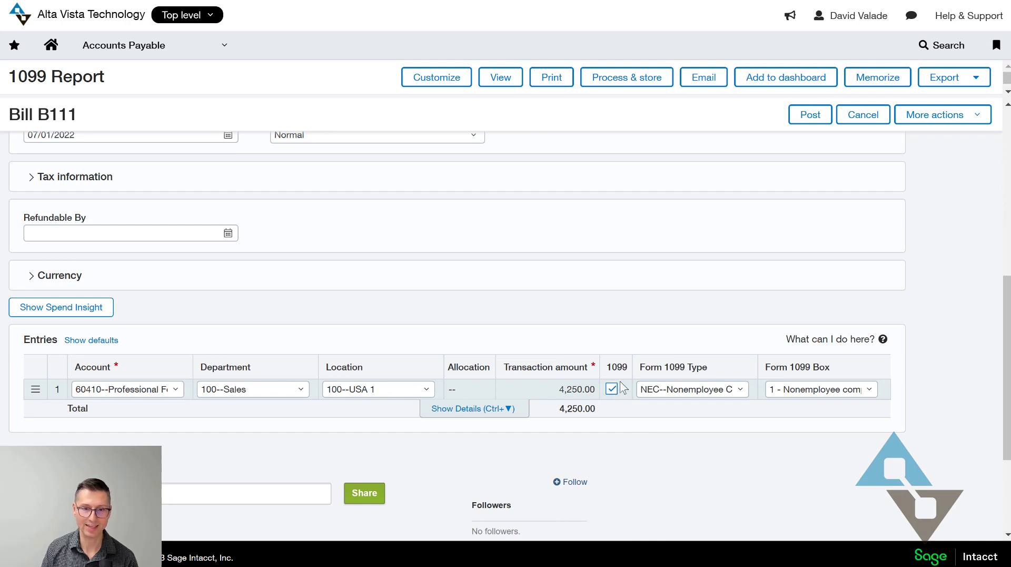
{"action": "left_click", "coordinate": [746, 390]}
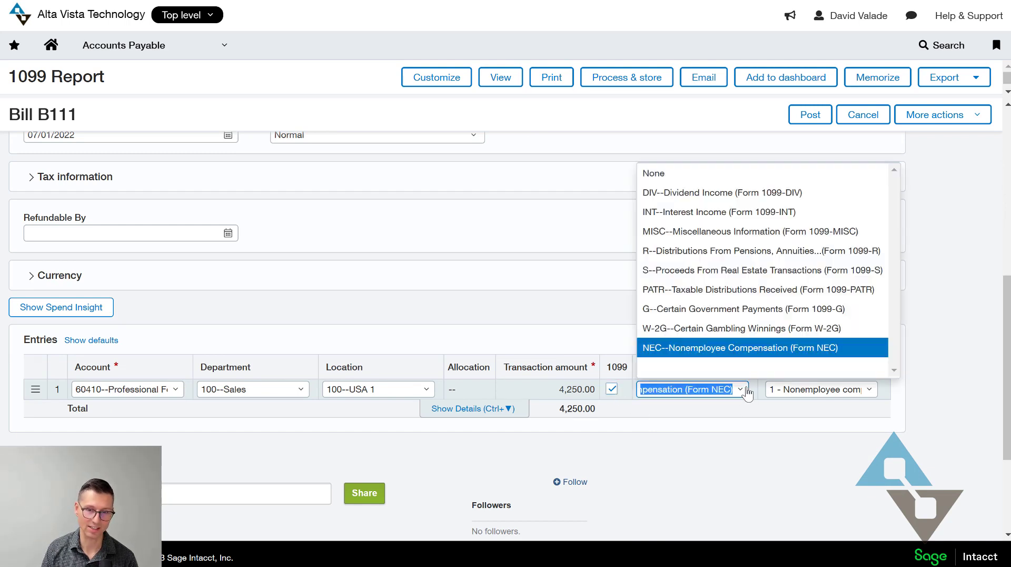
{"action": "left_click", "coordinate": [747, 392]}
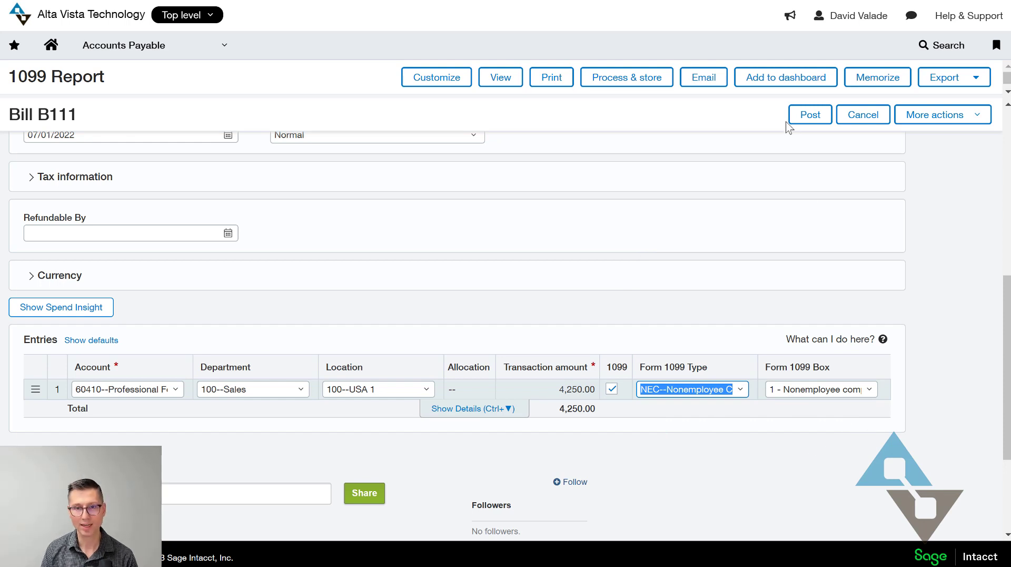
{"action": "left_click", "coordinate": [810, 115]}
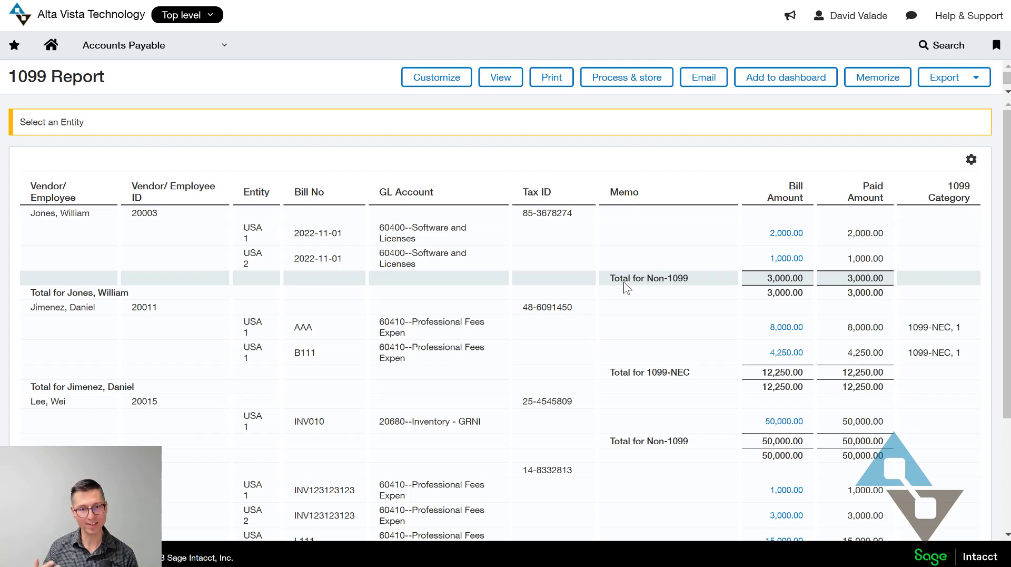
- Leave the 1099 report for the Print 1099 form page and review its time period, filter and format settings
{"action": "left_click", "coordinate": [424, 79]}
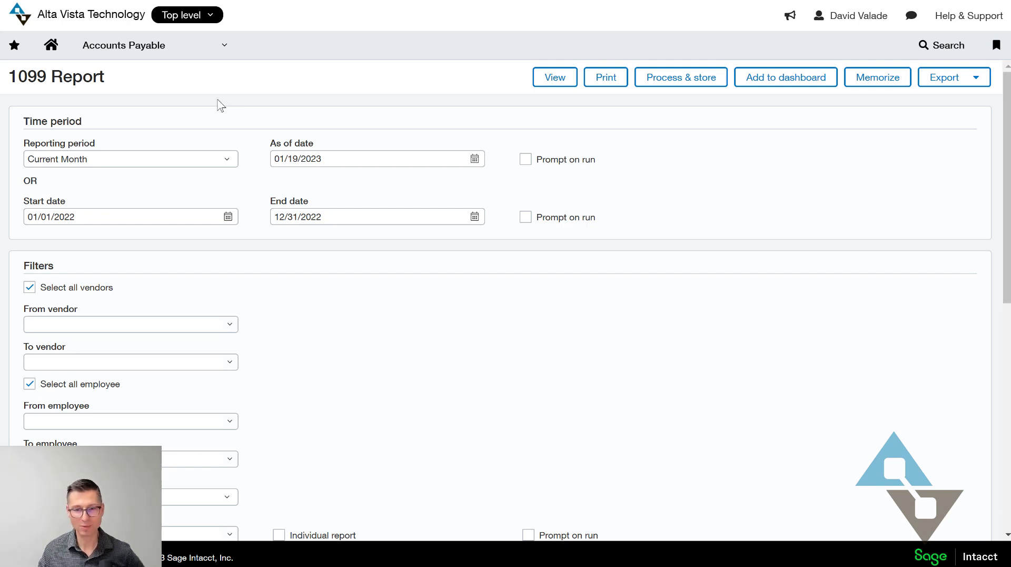
{"action": "left_click", "coordinate": [196, 52]}
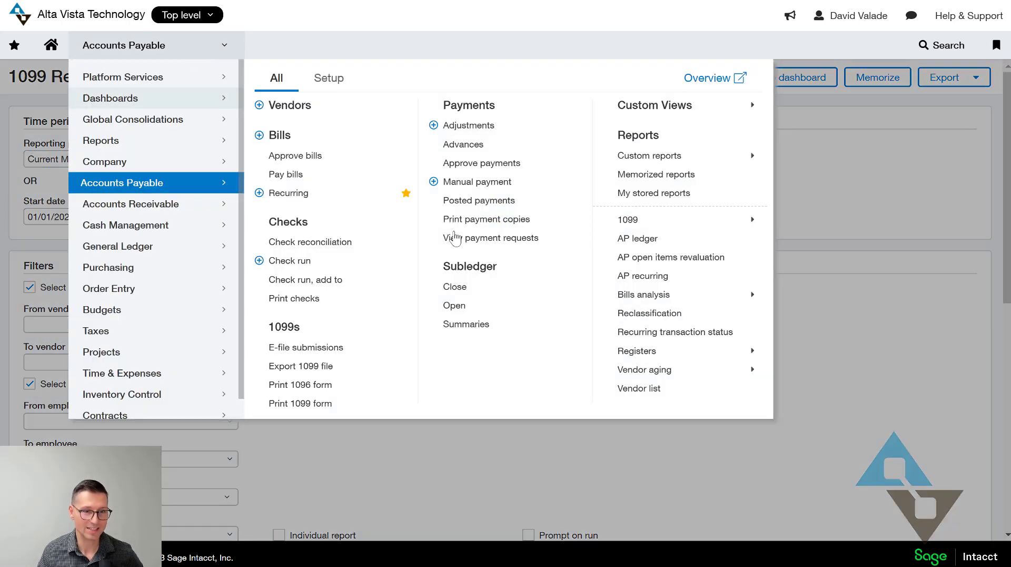
{"action": "left_click", "coordinate": [311, 404]}
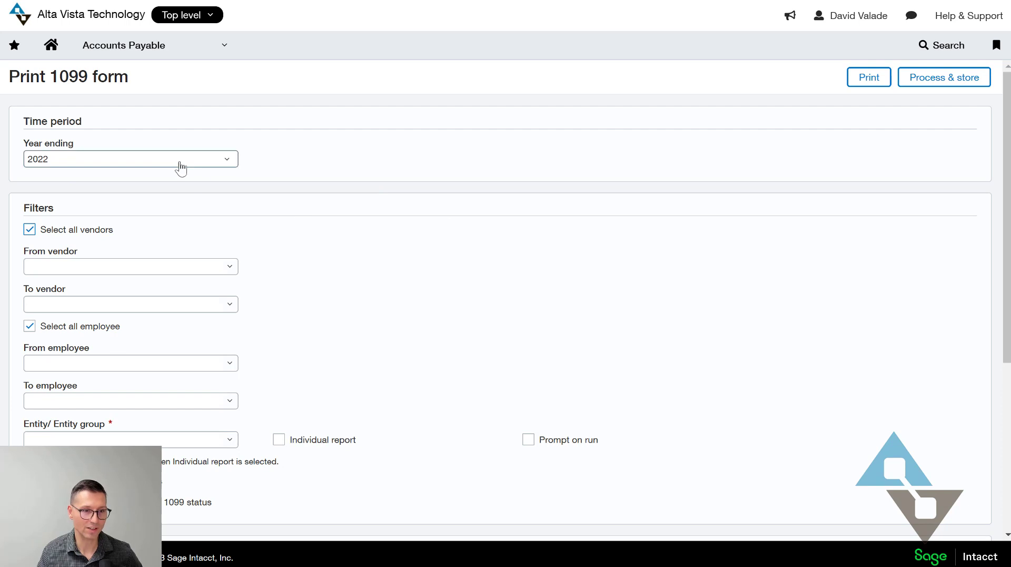
{"action": "scroll", "coordinate": [289, 377], "scroll_direction": "down", "scroll_amount": 3}
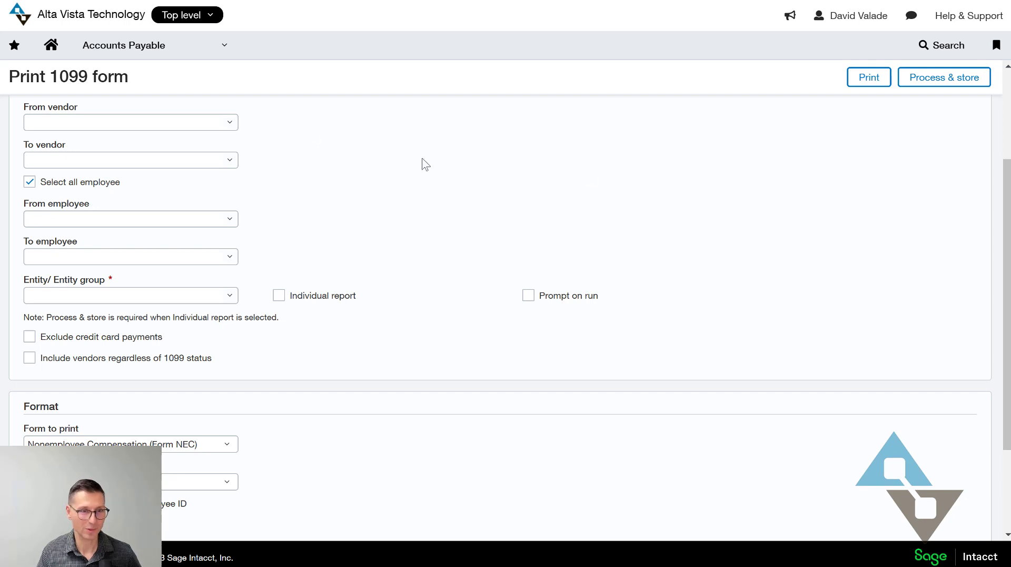
- Open the Accounts Payable configuration and examine the 1099 override and e-filing options
{"action": "left_click", "coordinate": [211, 51]}
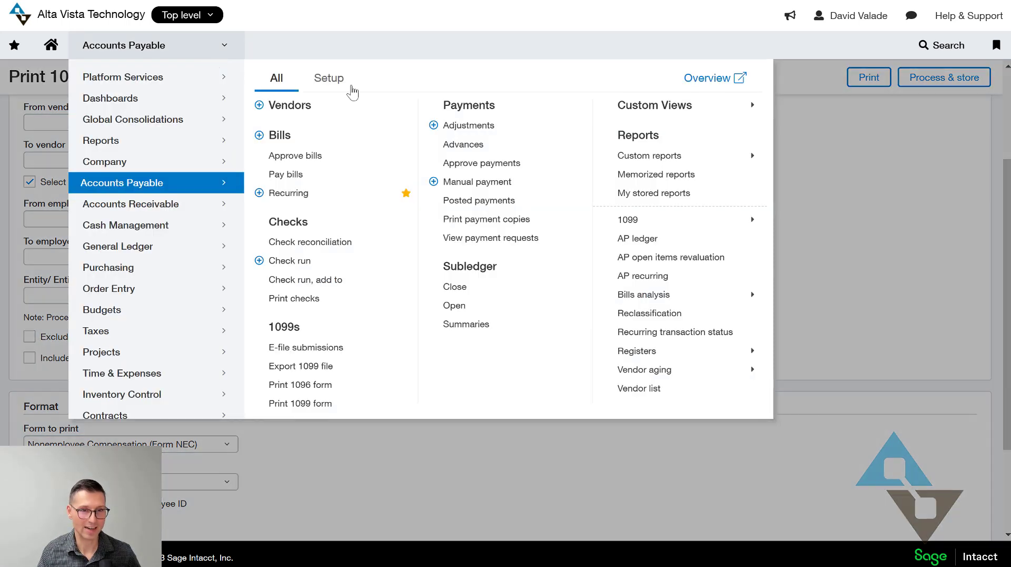
{"action": "left_click", "coordinate": [324, 84]}
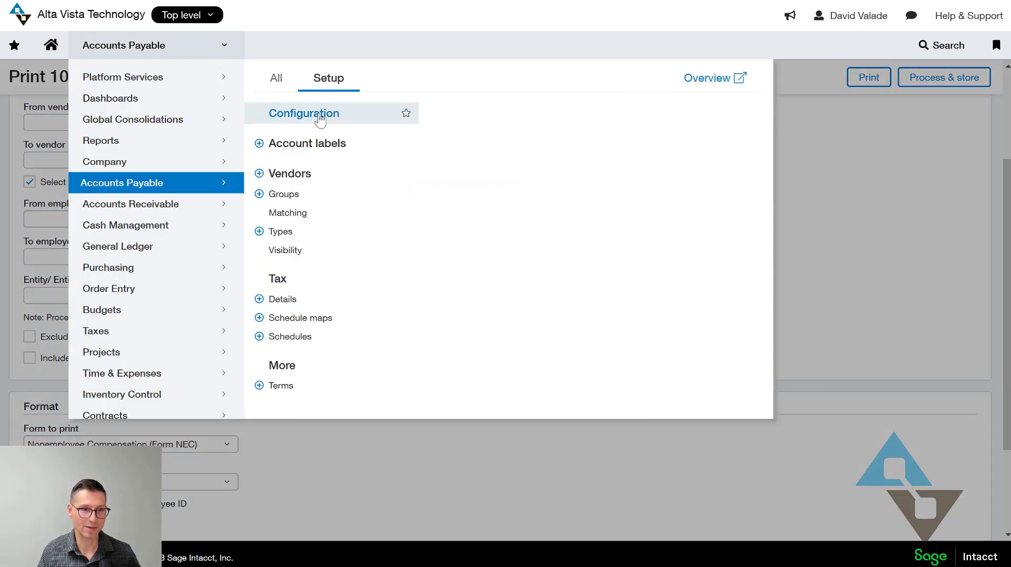
{"action": "left_click", "coordinate": [321, 116]}
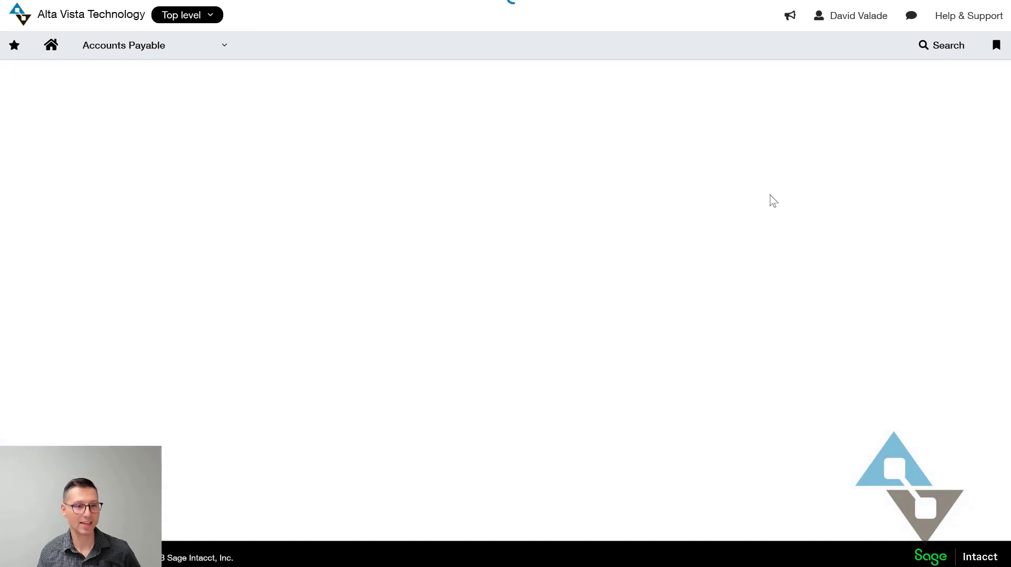
{"action": "scroll", "coordinate": [448, 260], "scroll_direction": "down", "scroll_amount": 15}
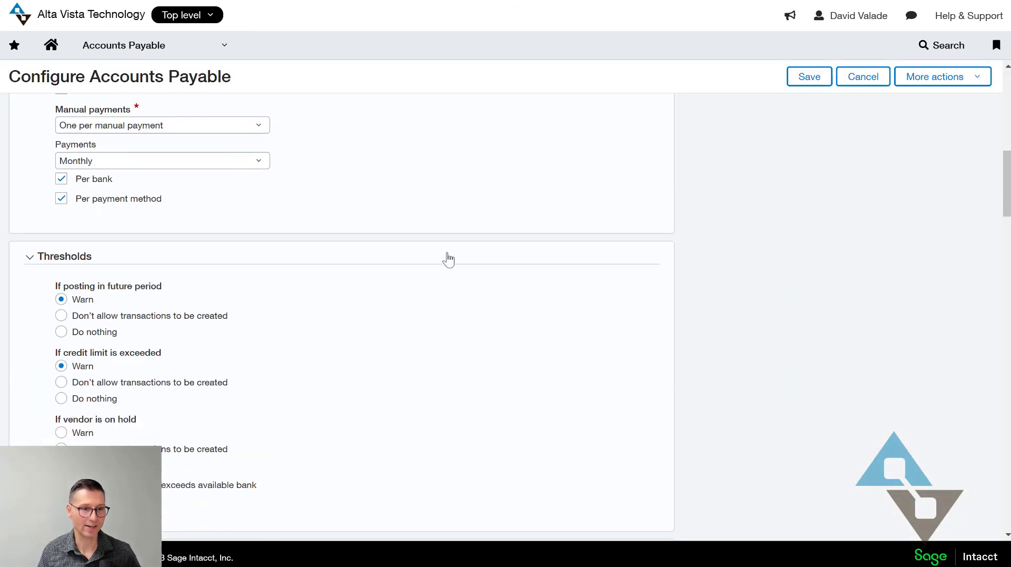
{"action": "scroll", "coordinate": [453, 258], "scroll_direction": "down", "scroll_amount": 10}
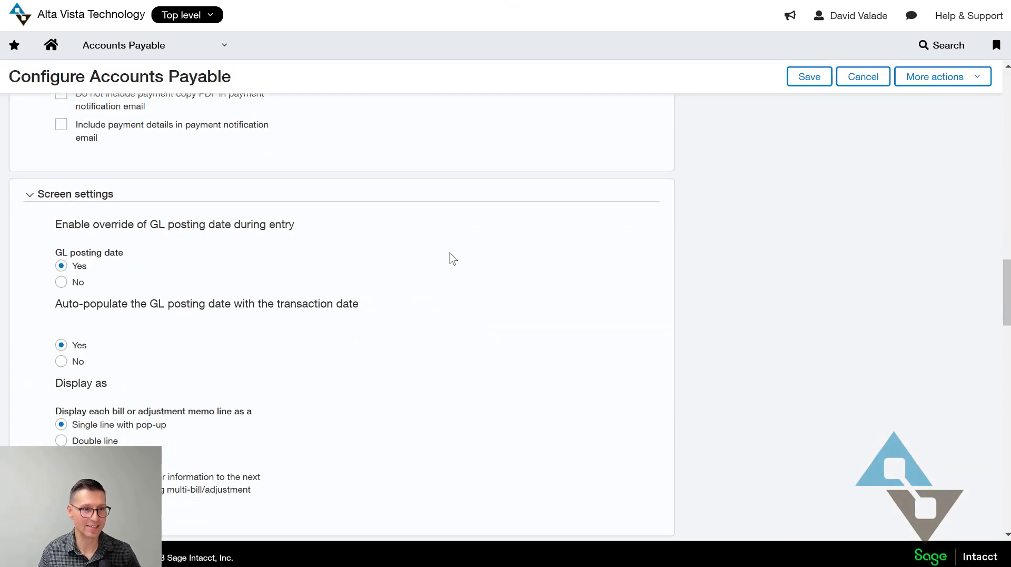
{"action": "scroll", "coordinate": [337, 265], "scroll_direction": "up", "scroll_amount": 2}
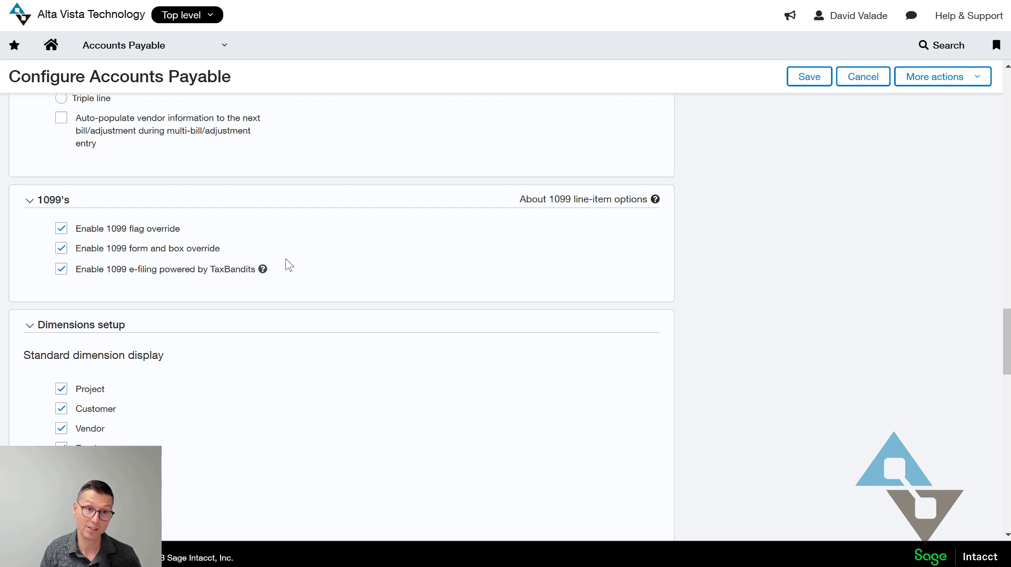
- Open the 1099 e-file submissions in Accounts Payable and add a new submission
{"action": "left_click", "coordinate": [168, 49]}
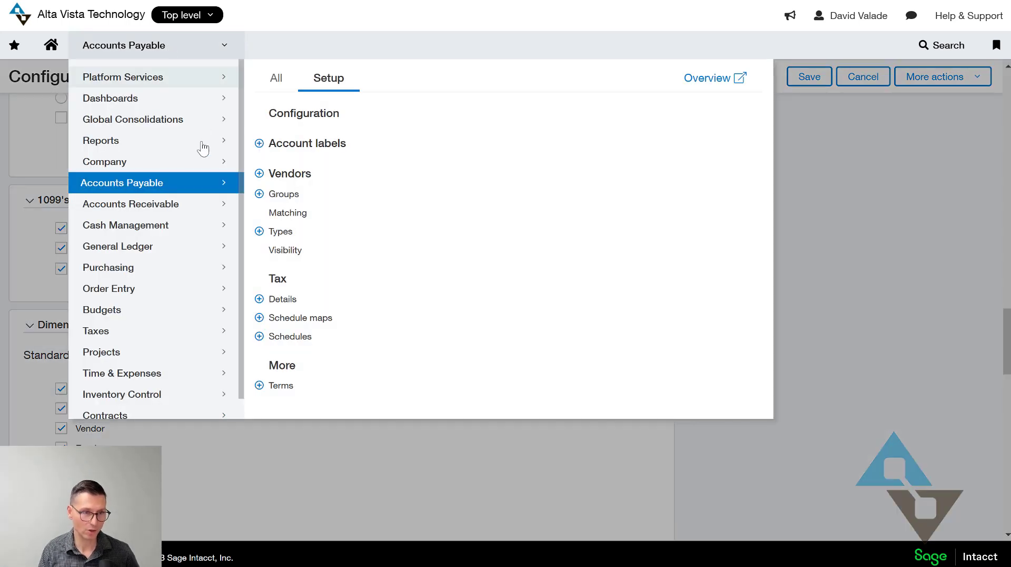
{"action": "left_click", "coordinate": [278, 79]}
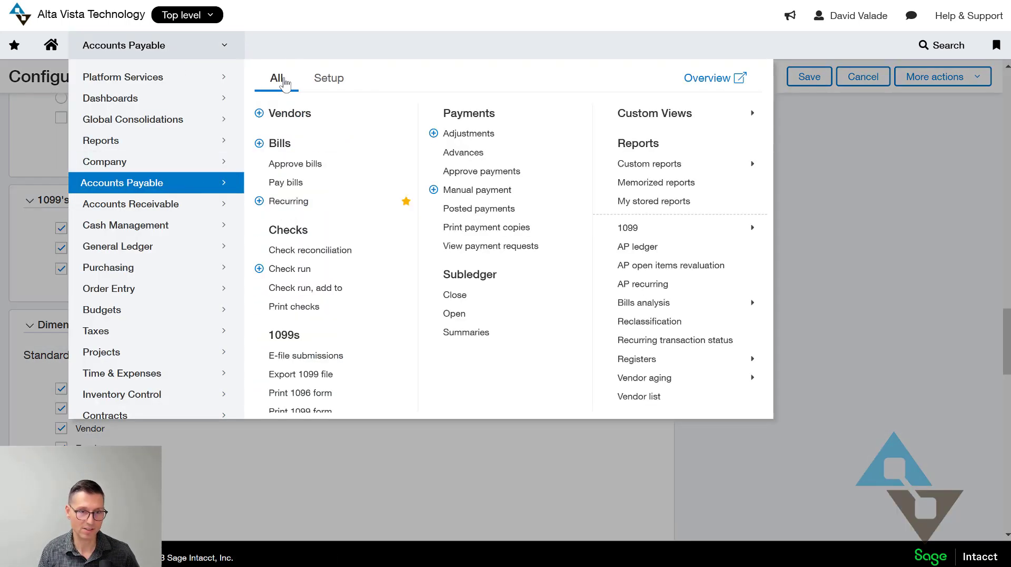
{"action": "left_click", "coordinate": [309, 361]}
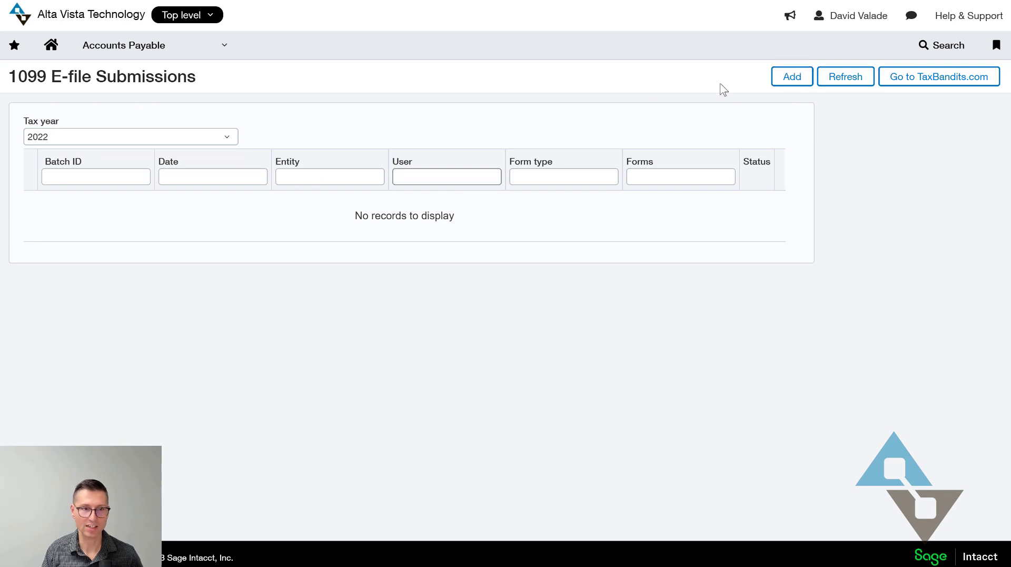
{"action": "left_click", "coordinate": [791, 77]}
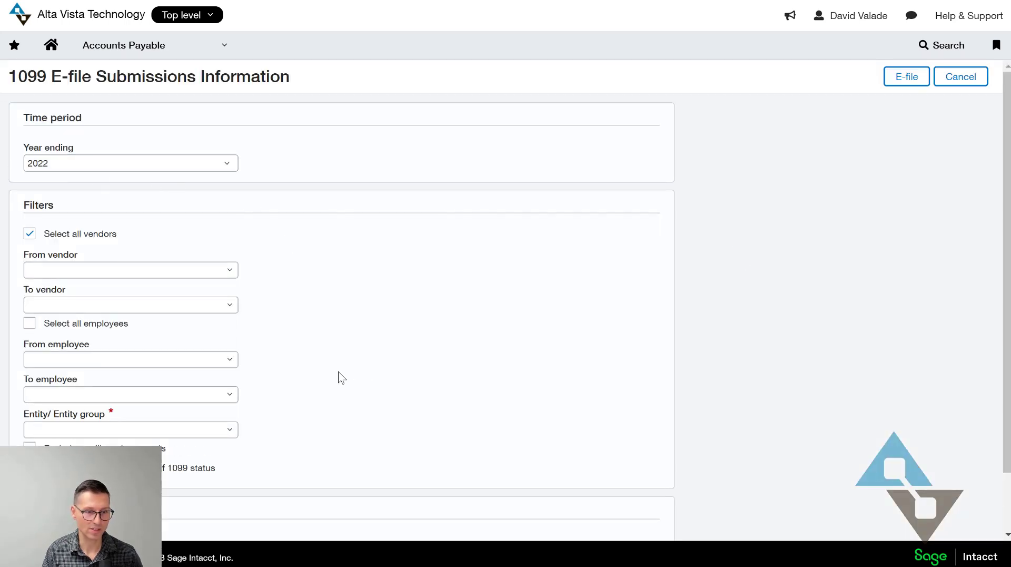
- Set the submission's entity to 100--USA 1 and its 1099 form to Nonemployee Compensation (Form NEC), and start the TaxBandits e-file review
{"action": "left_click", "coordinate": [229, 429]}
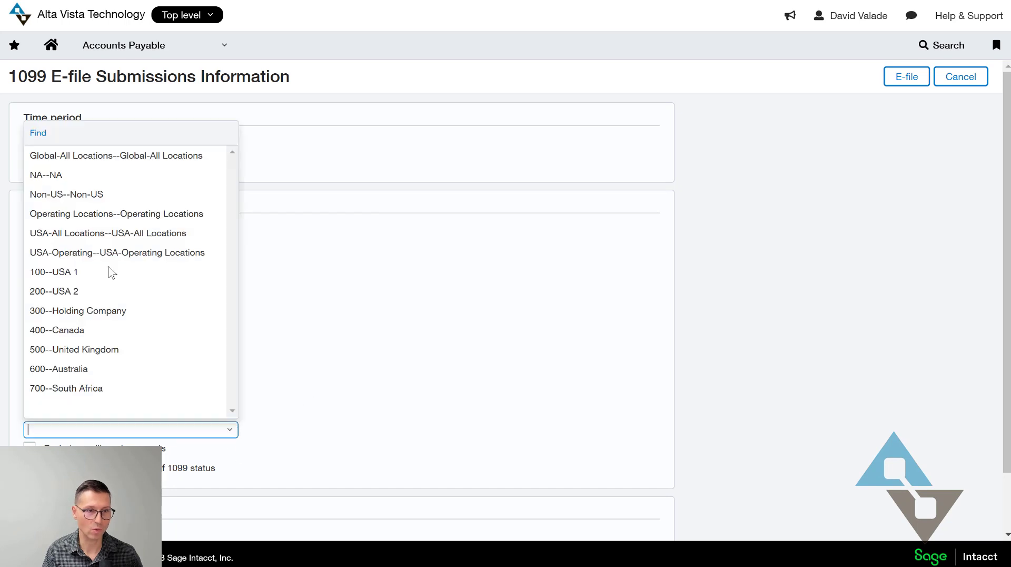
{"action": "left_click", "coordinate": [135, 273]}
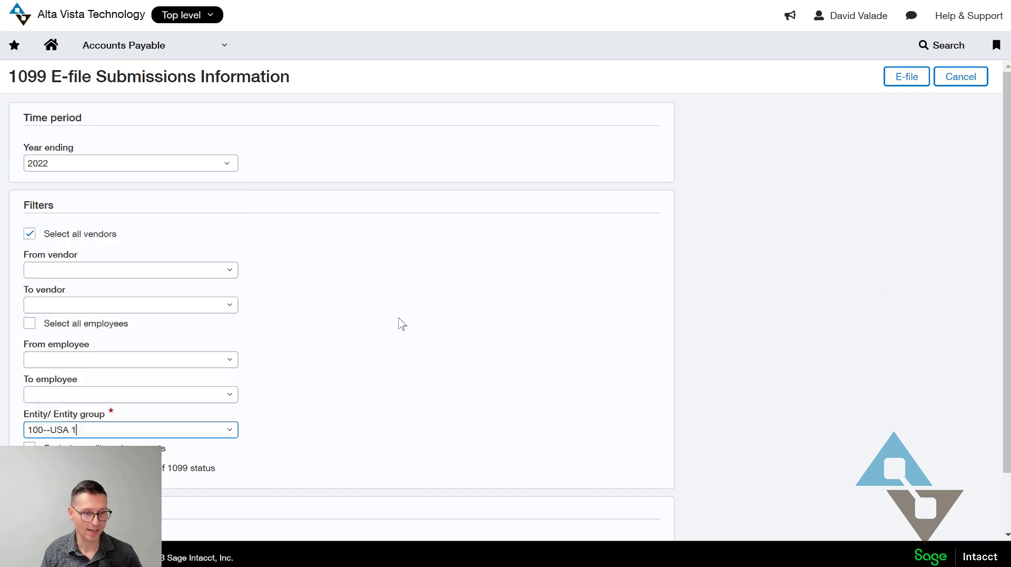
{"action": "scroll", "coordinate": [399, 324], "scroll_direction": "down", "scroll_amount": 2}
{"action": "left_click", "coordinate": [165, 490]}
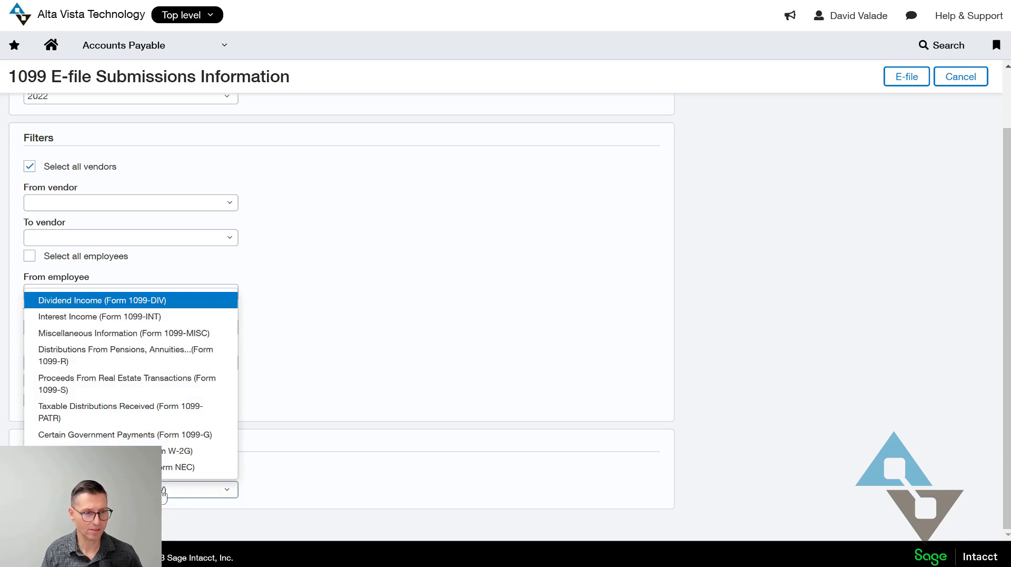
{"action": "left_click", "coordinate": [174, 468]}
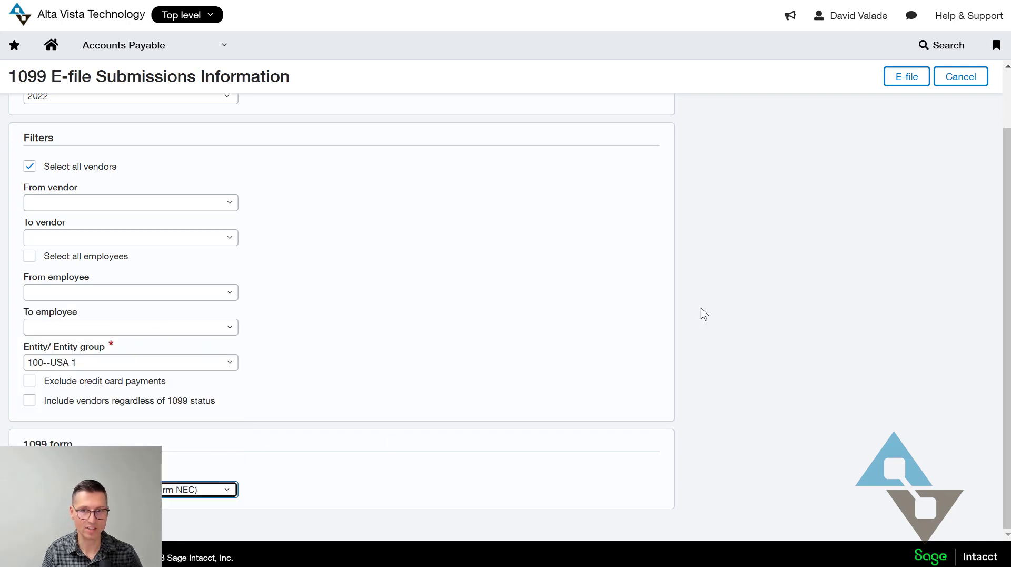
{"action": "left_click", "coordinate": [902, 77]}
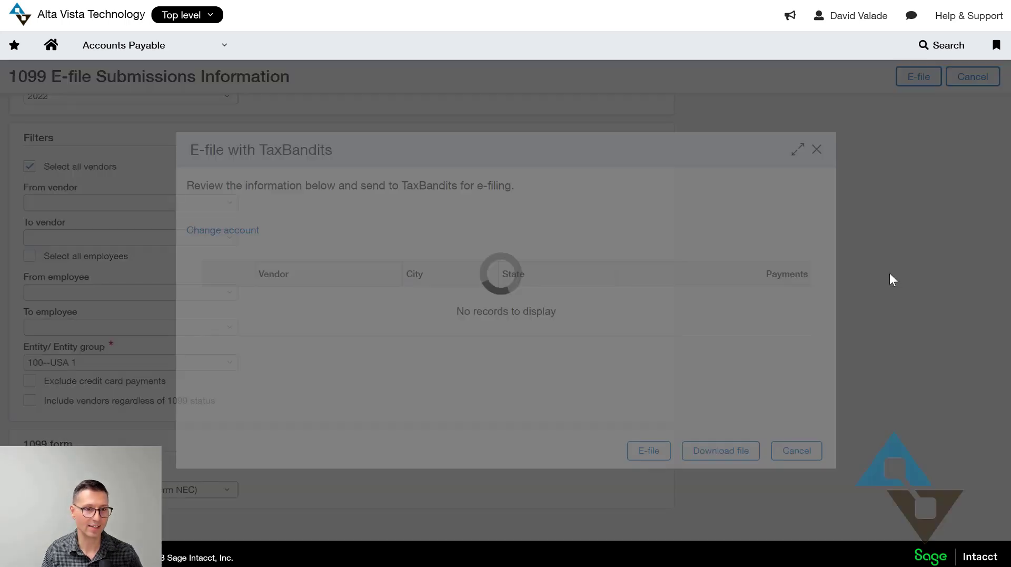